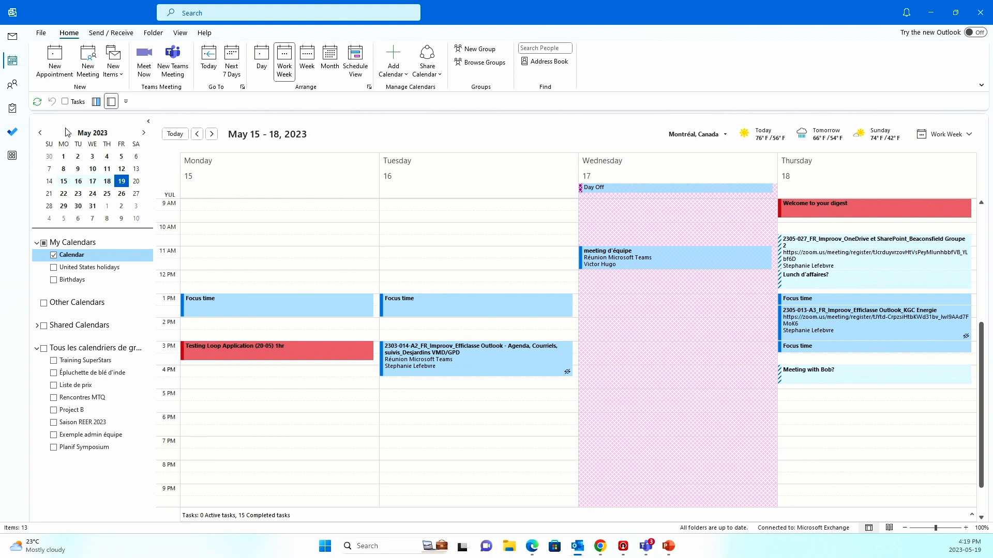
- Switch to the mail and back to the calendar, and set the calendar's time scale to 15 minutes
left_click(11, 37)
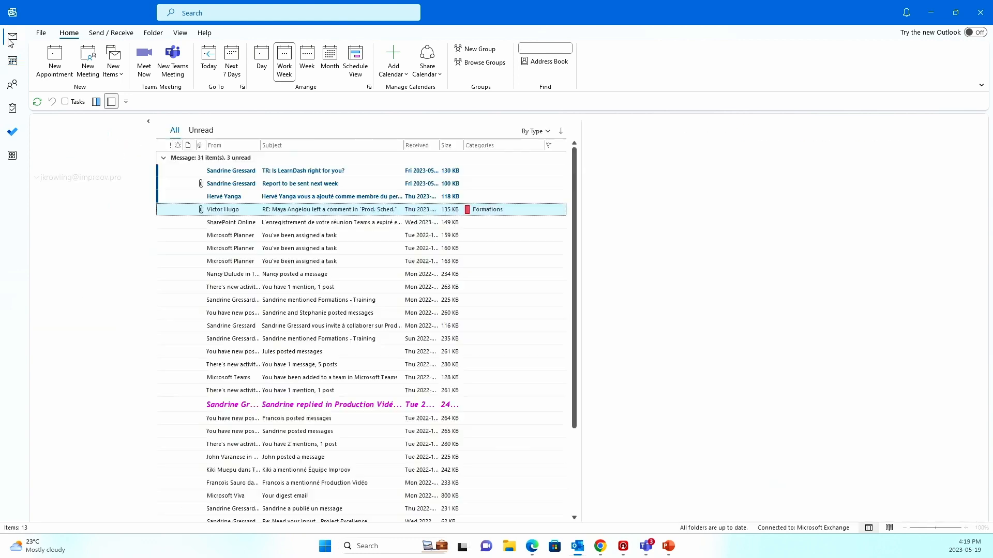
left_click(11, 63)
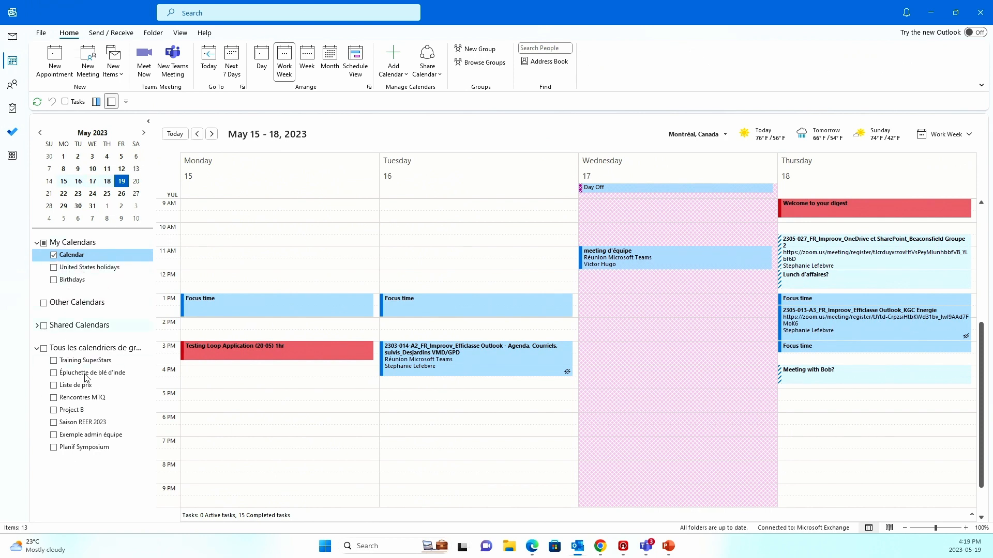
right_click(174, 329)
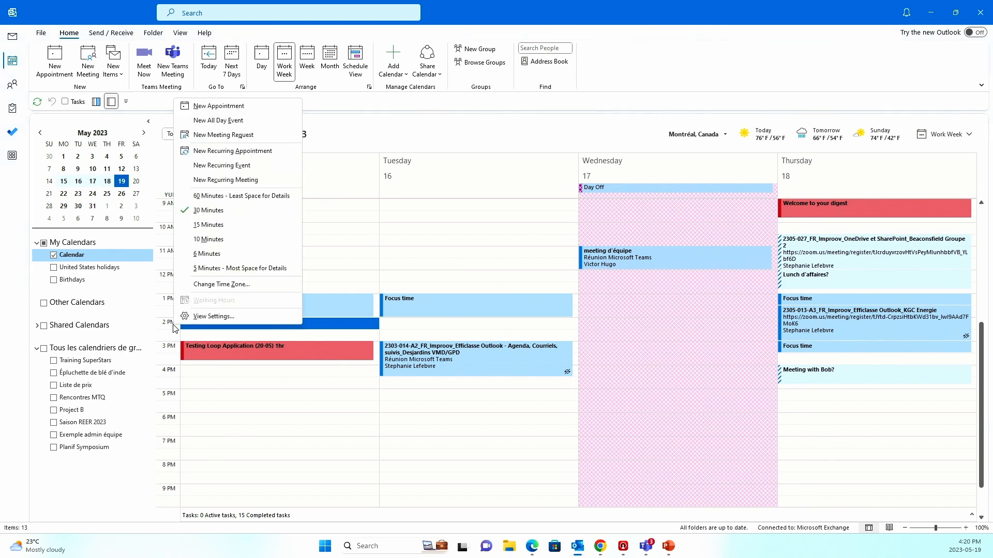
left_click(217, 228)
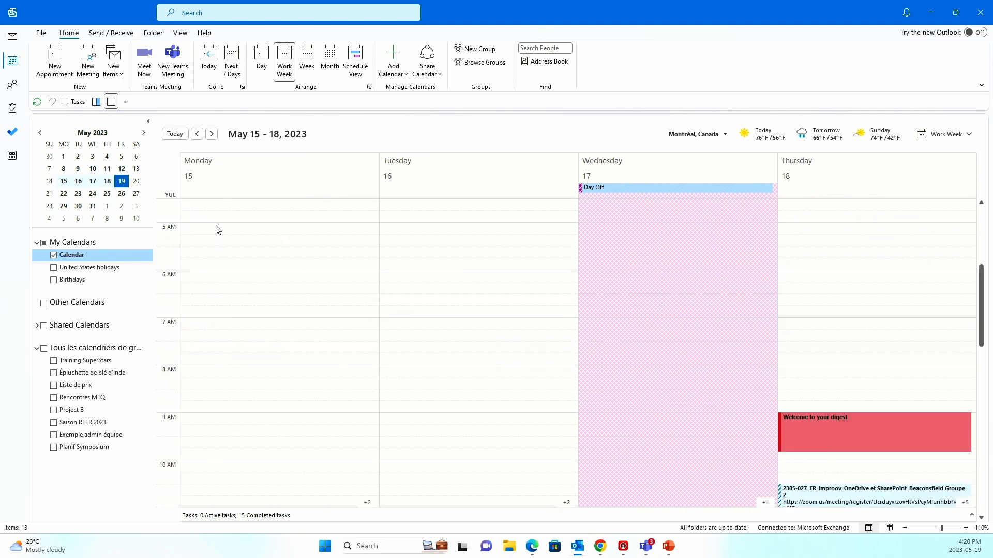
scroll(419, 350, "down", 3)
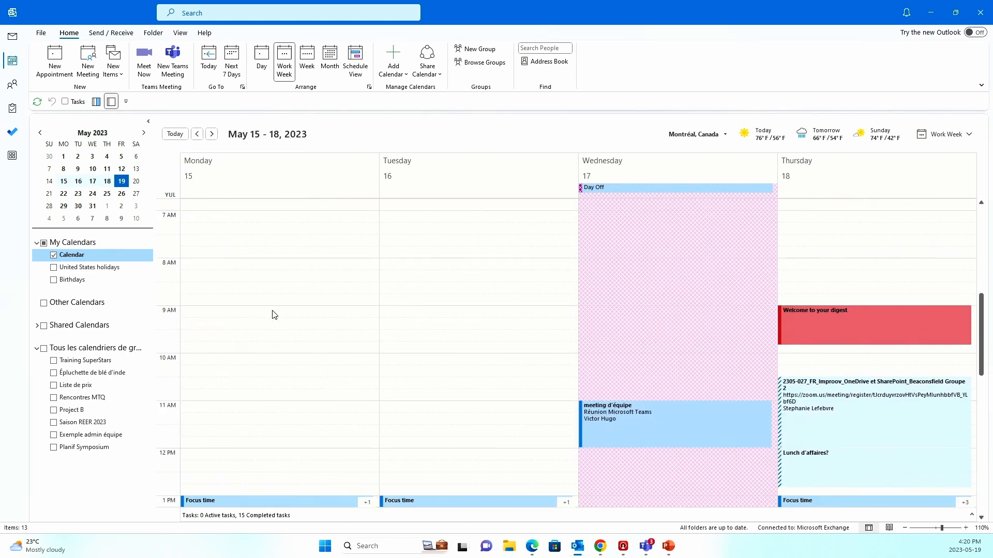
scroll(274, 314, "down", 3)
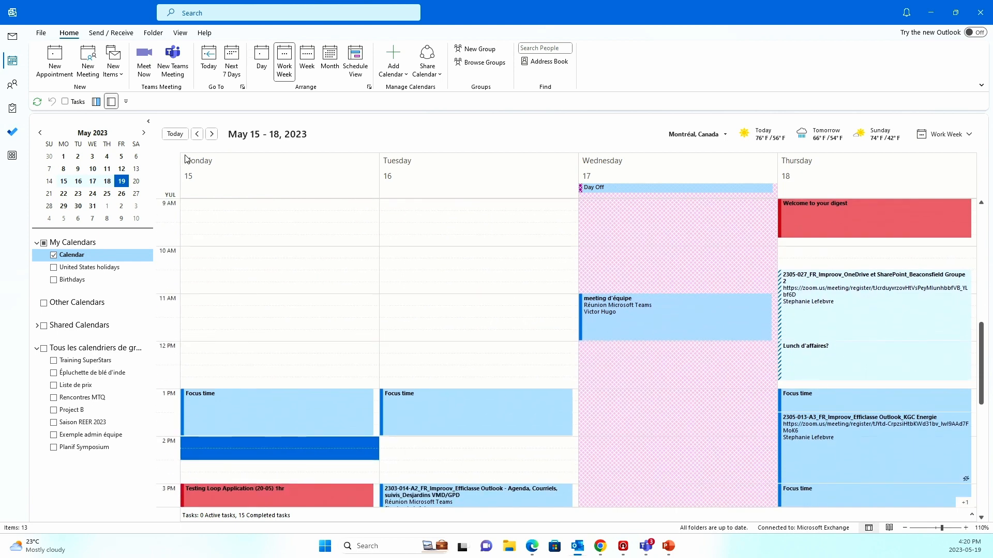
- Go forward to the week of May 22 - 25, 2023 and select Monday's 12:30 PM quarter-hour slot
left_click(212, 134)
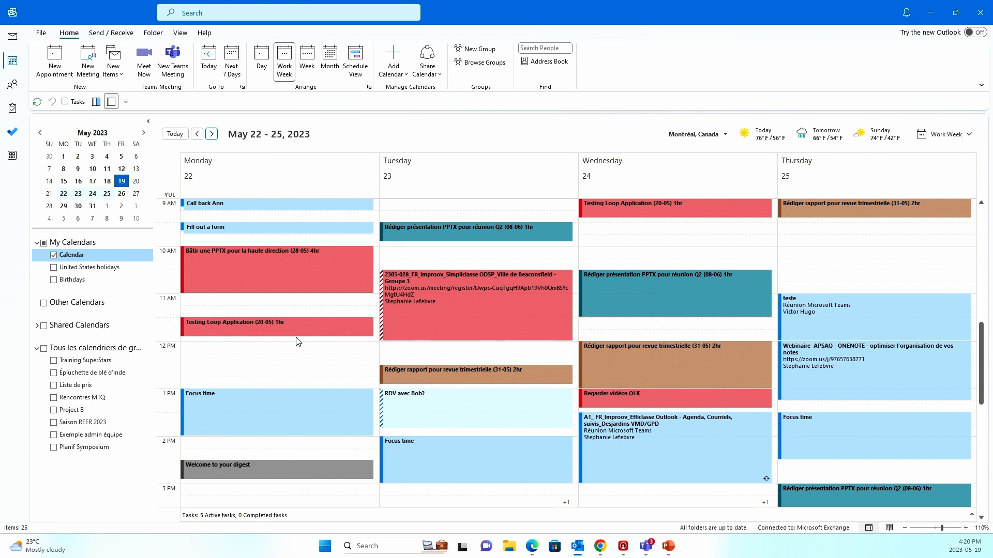
left_click(269, 349)
left_click(268, 360)
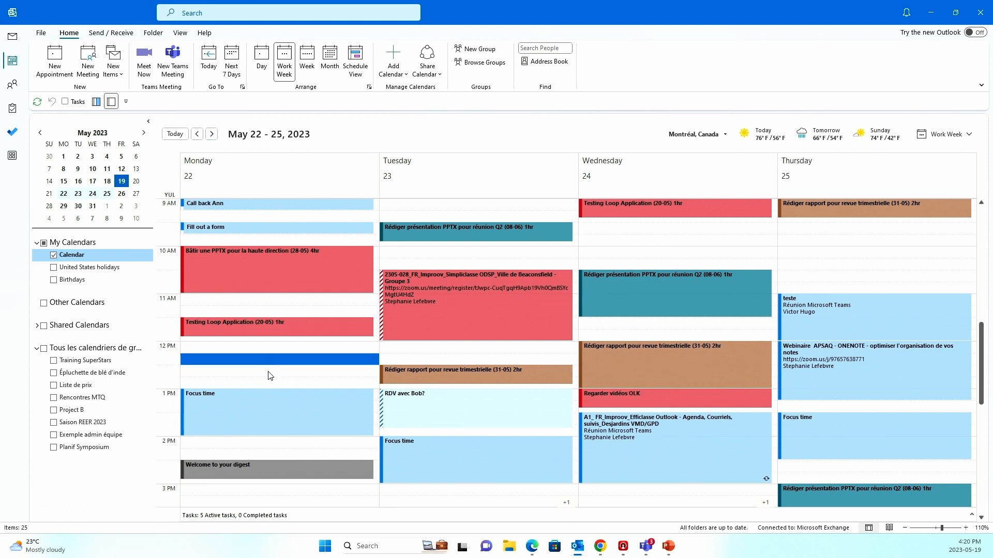
left_click(269, 376)
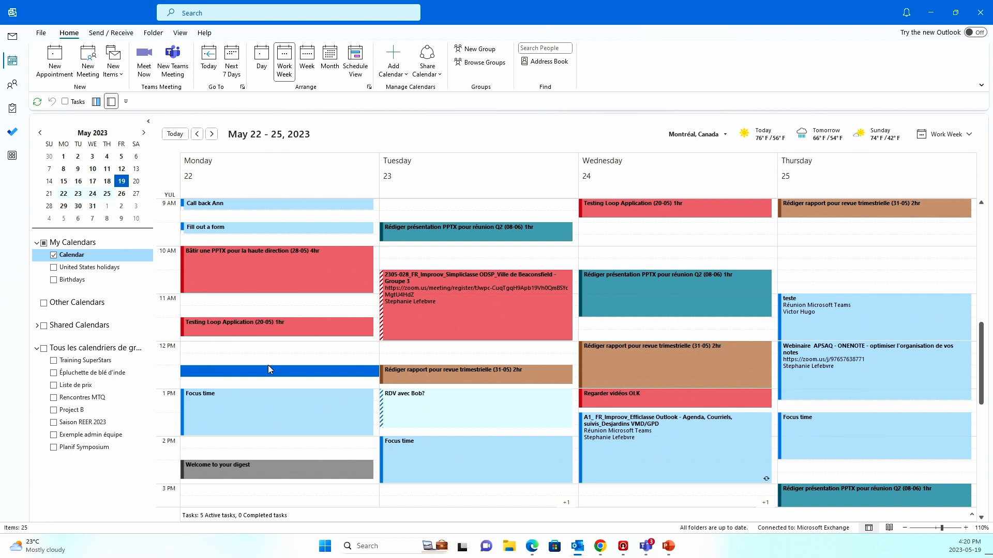
- Change the time scale to 30 minutes and from there to 60 minutes, and select an empty early-evening slot on Wednesday
right_click(166, 316)
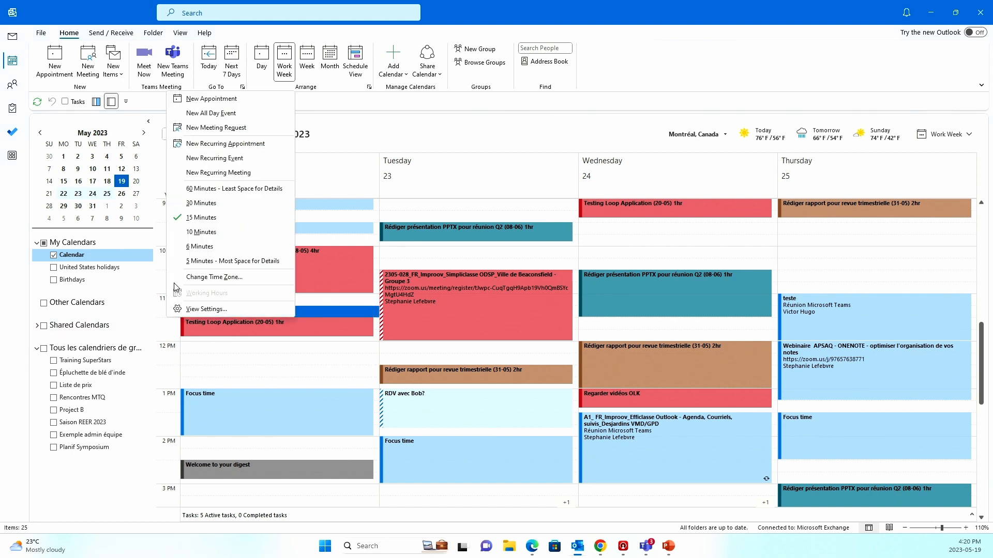
left_click(183, 203)
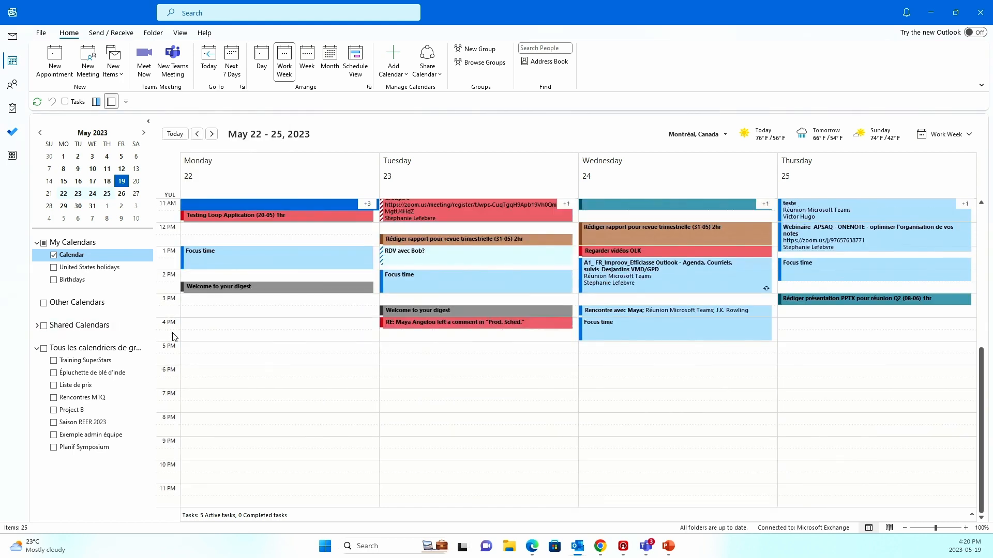
right_click(170, 311)
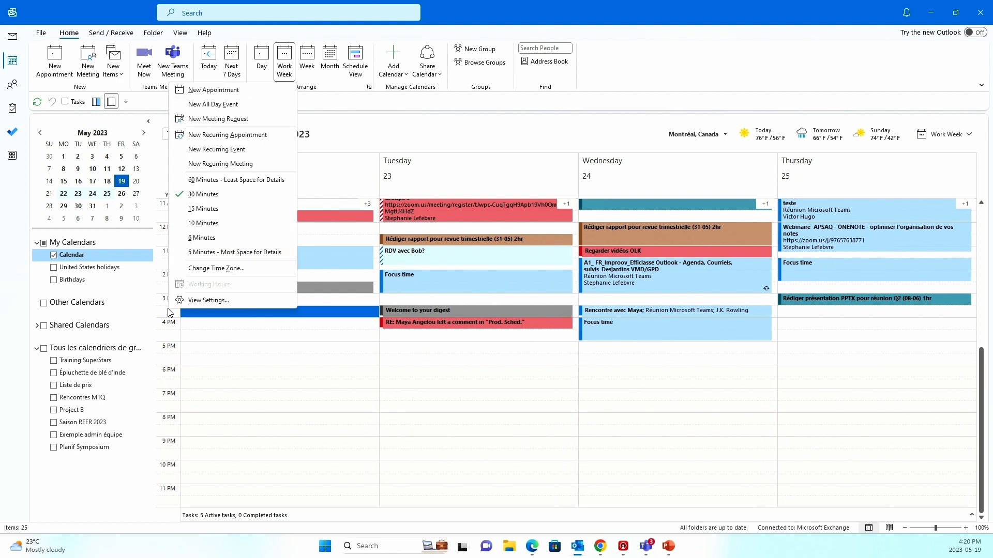
left_click(197, 181)
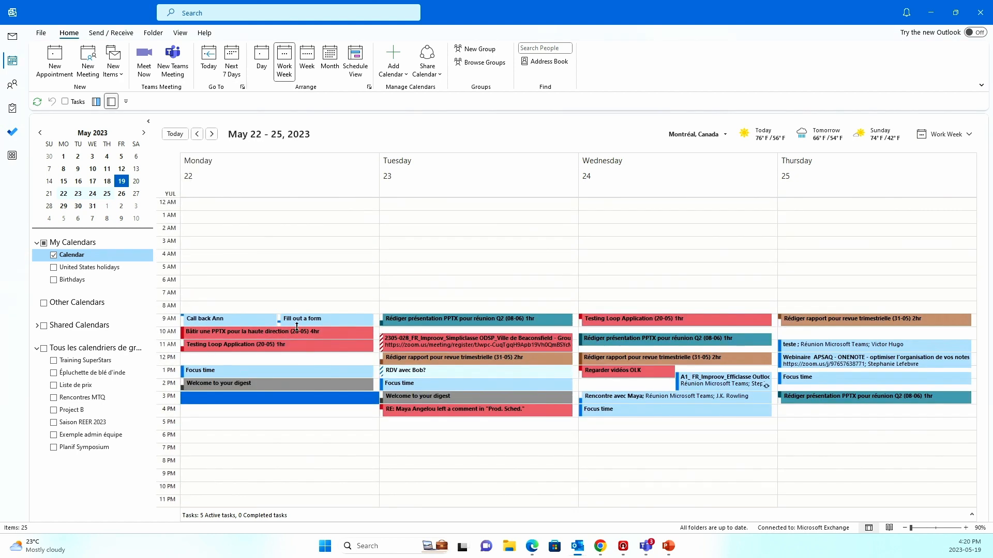
left_click(690, 440)
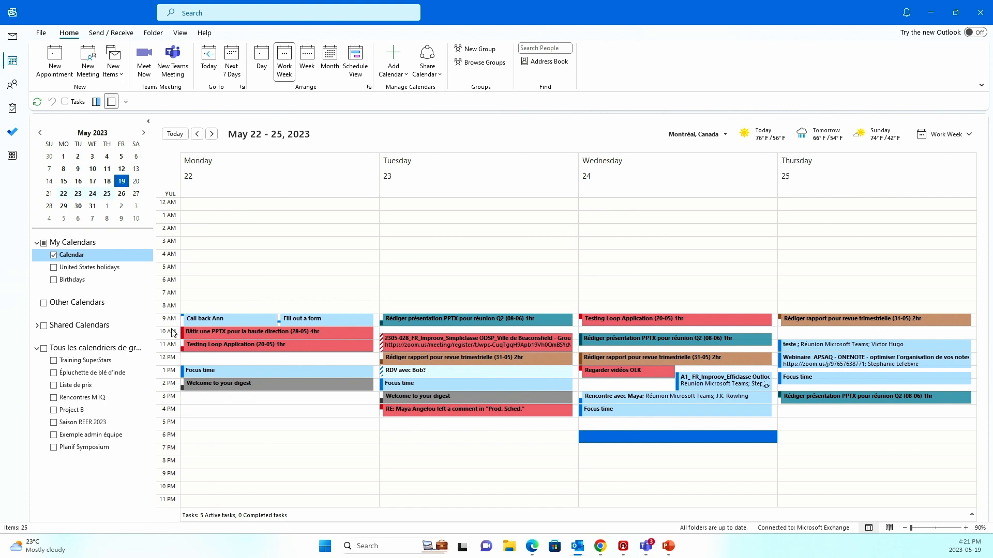
- Open the time zone settings, review the work time options above them, and close the options without changes
right_click(172, 438)
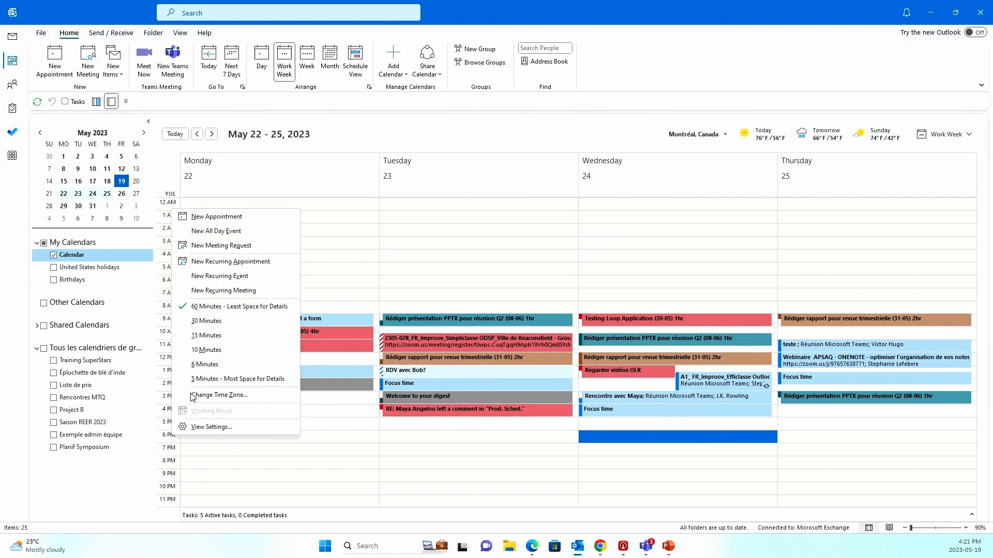
left_click(219, 398)
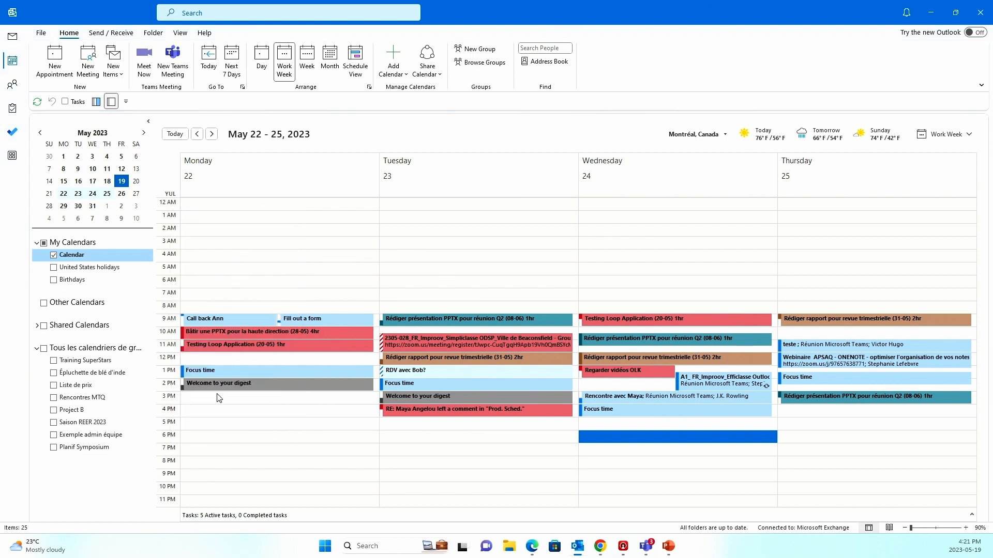
scroll(496, 195, "up", 5)
scroll(495, 196, "up", 3)
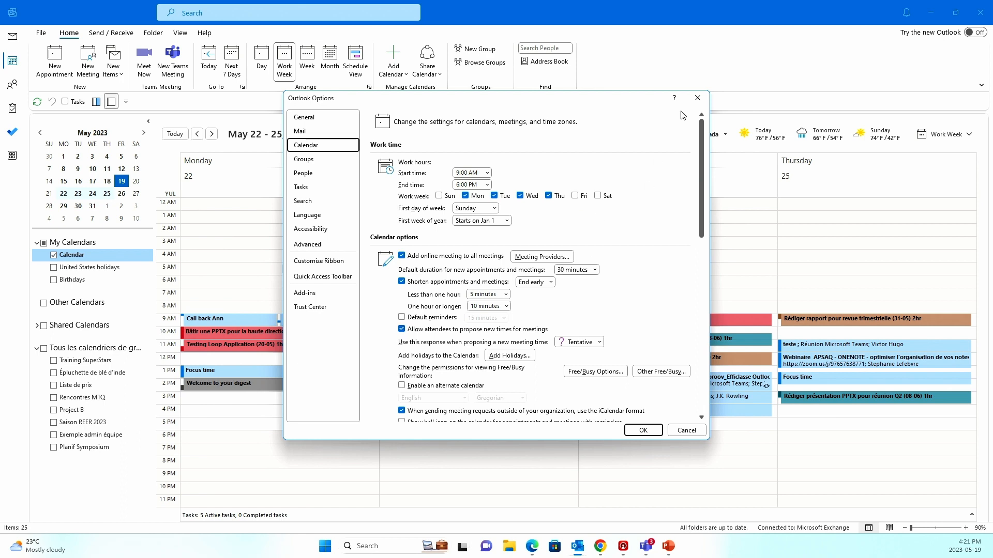
left_click(696, 99)
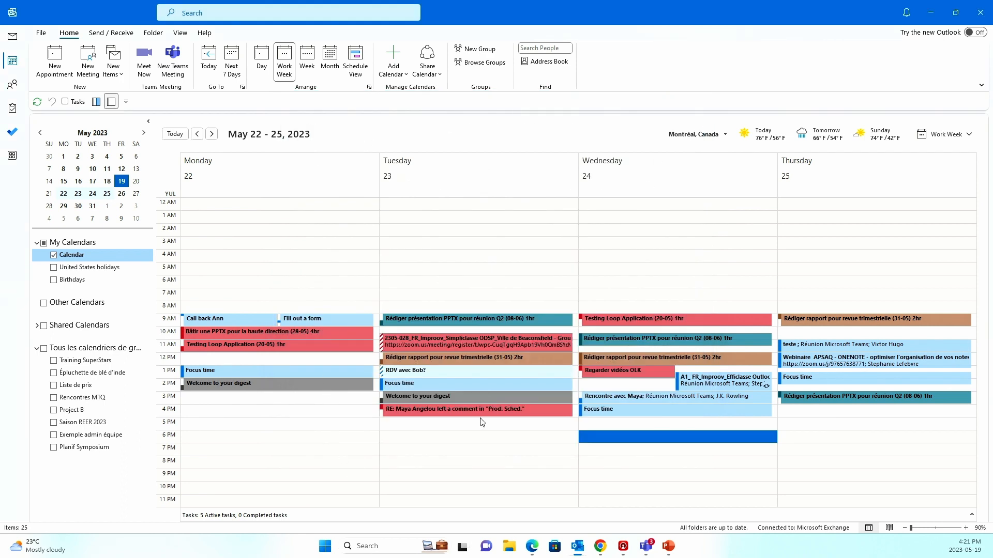
- Set the calendar's time scale to 30 minutes
right_click(172, 358)
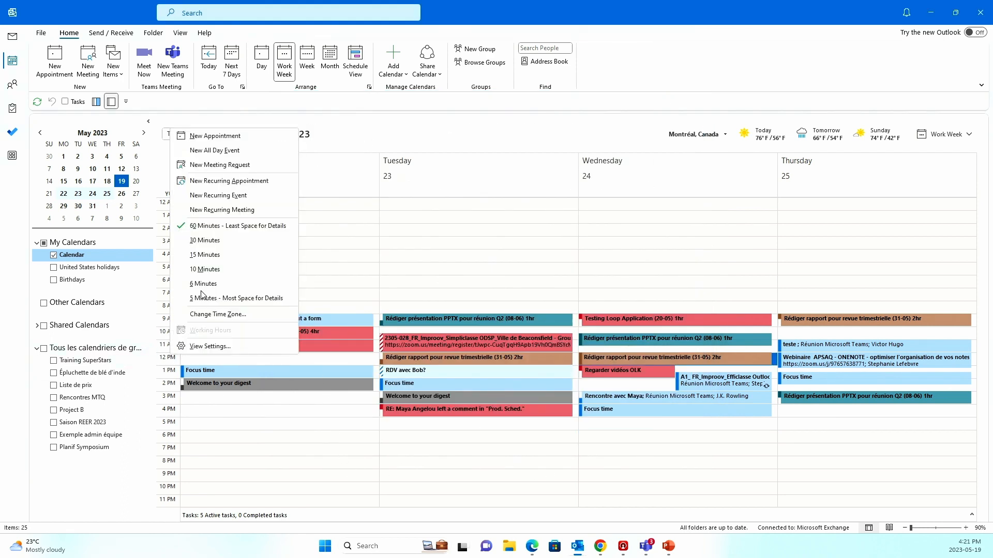
left_click(218, 245)
scroll(427, 364, "down", 5)
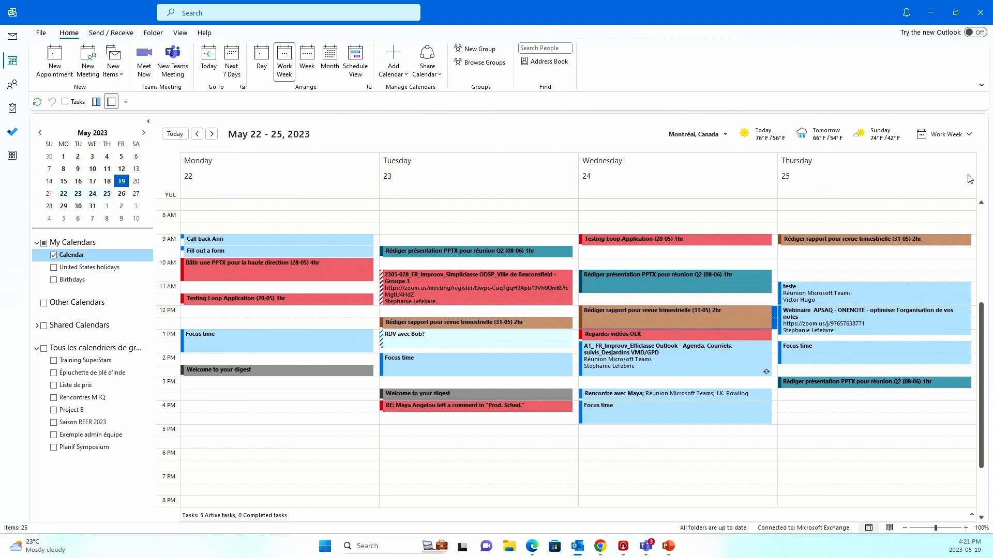
- Try the calendar's different arrangements using the view selector above the grid, ending with the Month view
left_click(969, 136)
left_click(956, 159)
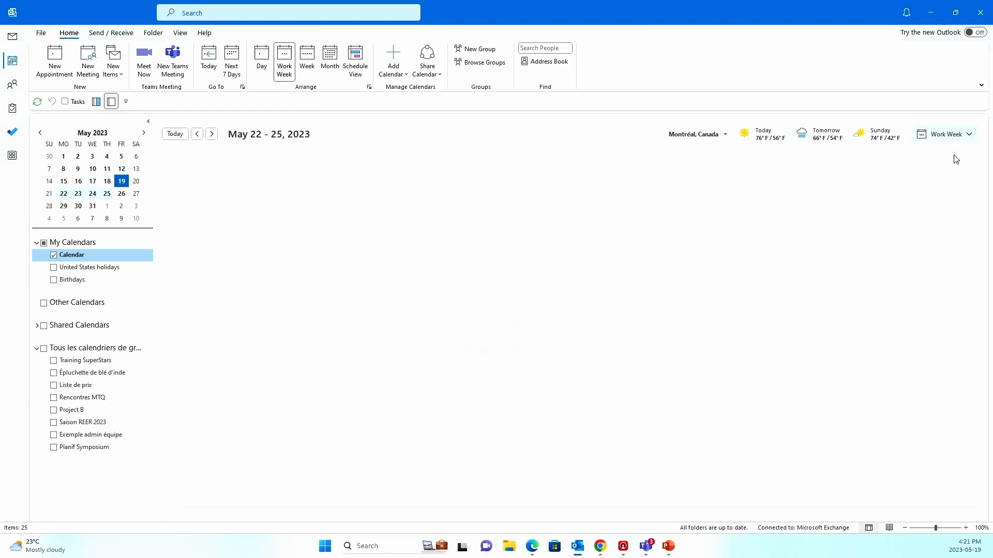
left_click(968, 135)
left_click(946, 185)
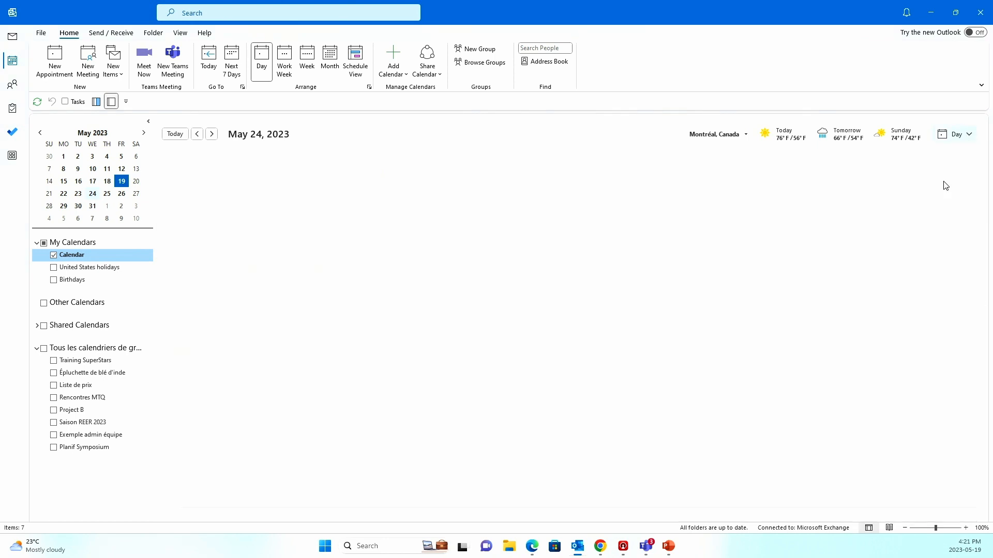
left_click(965, 135)
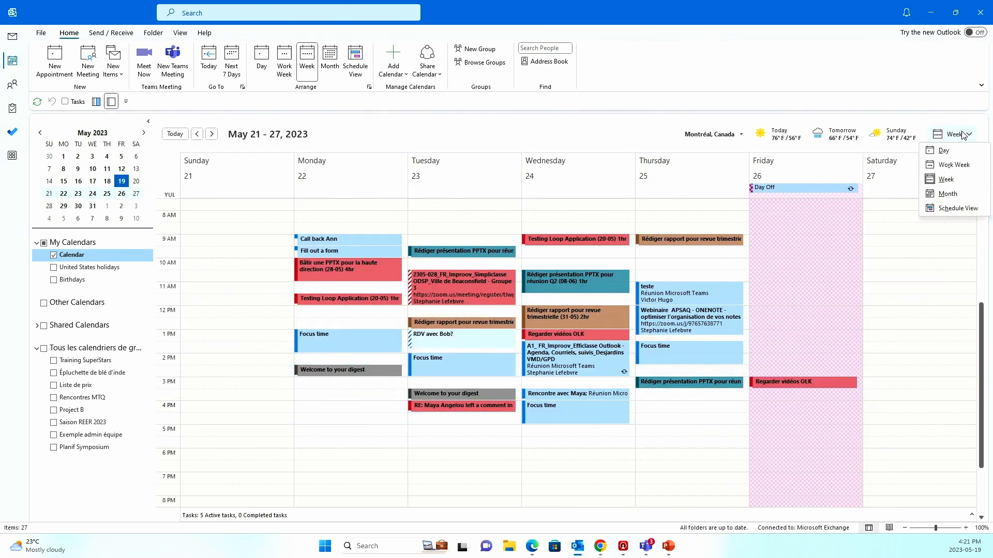
left_click(948, 194)
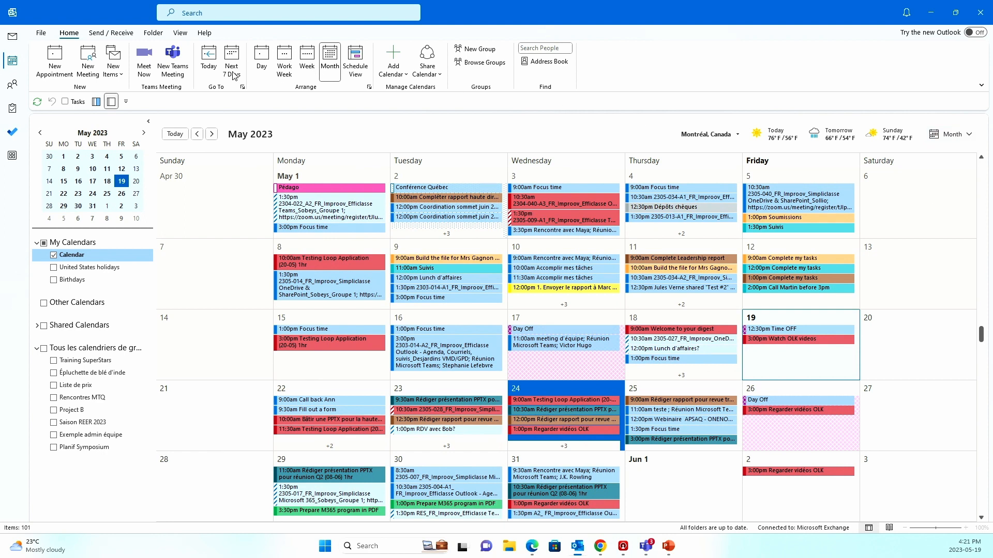
- Cycle the calendar through the Week, Work Week, Day and Month views using the Arrange options
left_click(308, 64)
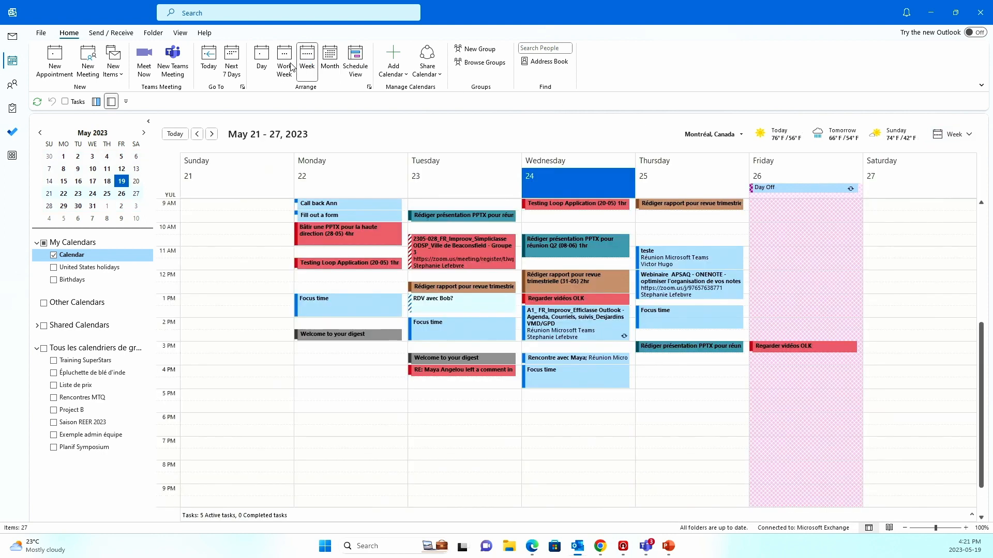
left_click(292, 67)
left_click(265, 62)
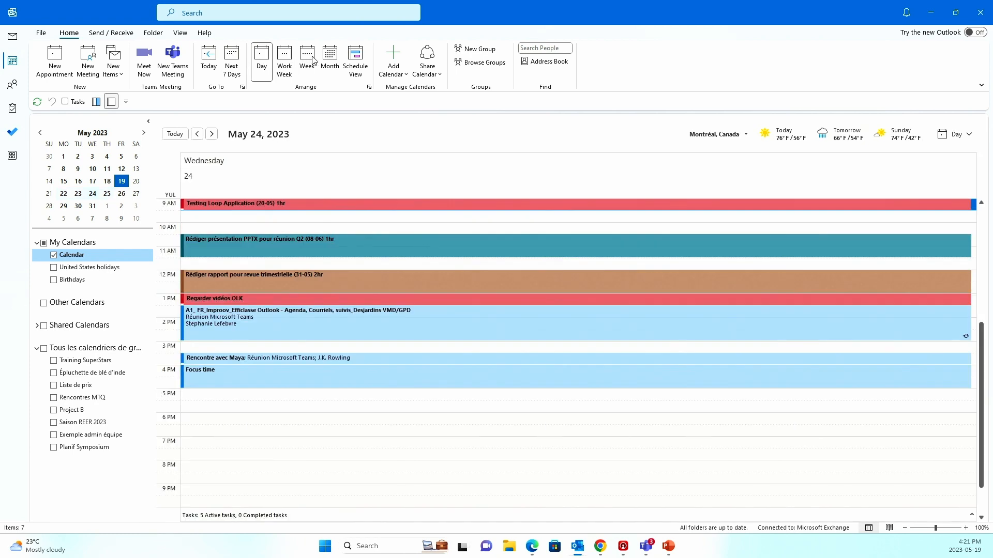
left_click(330, 63)
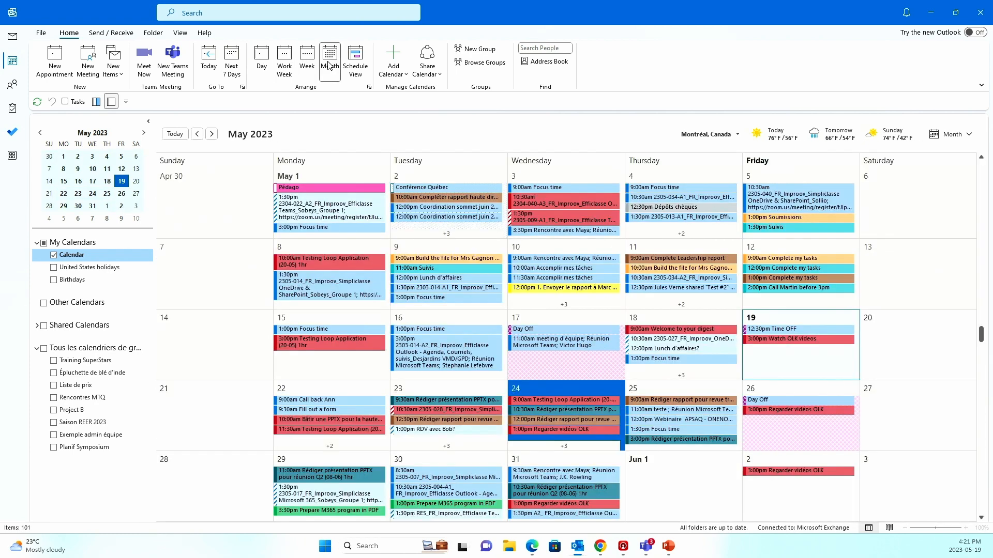
- In Day view, display only the Mondays and Fridays from May 22 to June 9, 2023 side by side
left_click(262, 77)
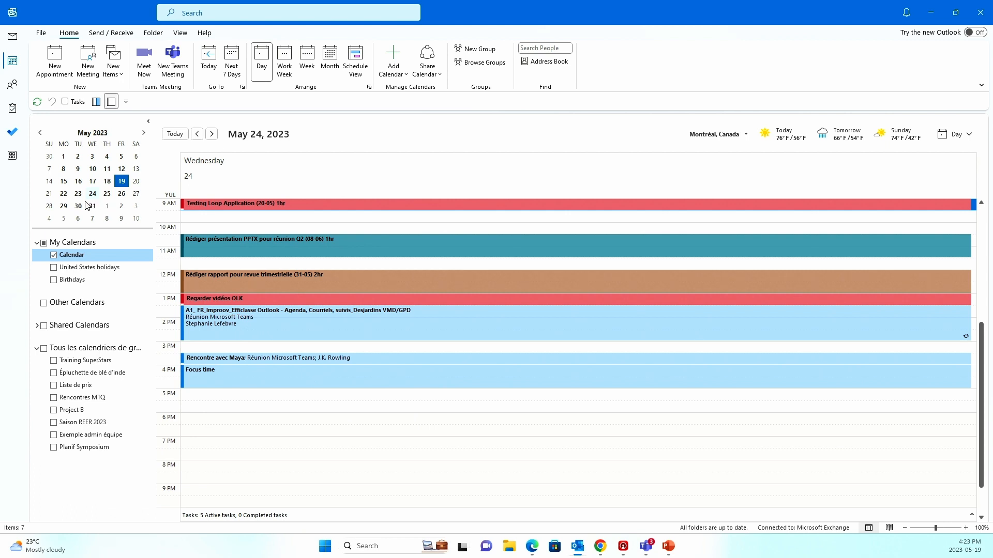
left_click(122, 198, "ctrl")
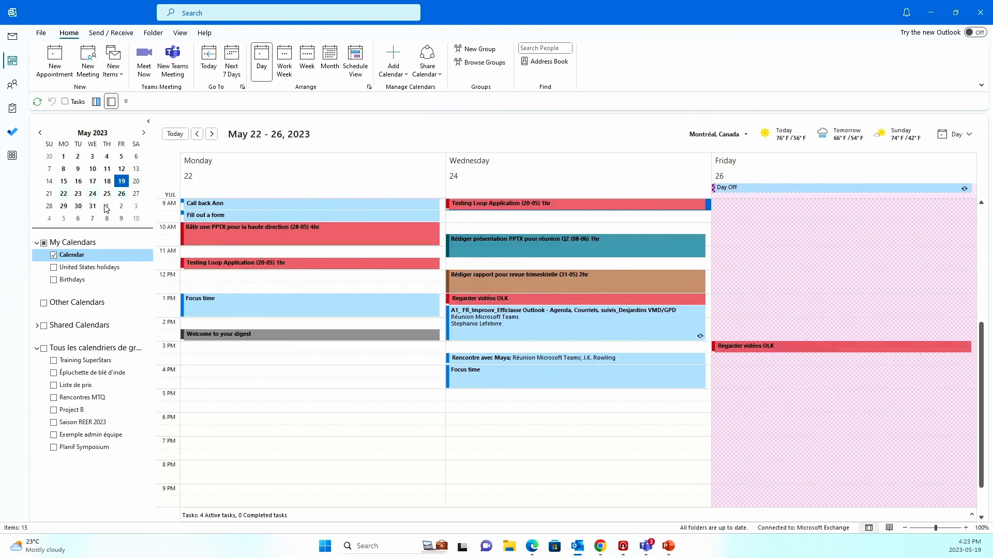
left_click(64, 208, "ctrl")
left_click(121, 206, "ctrl")
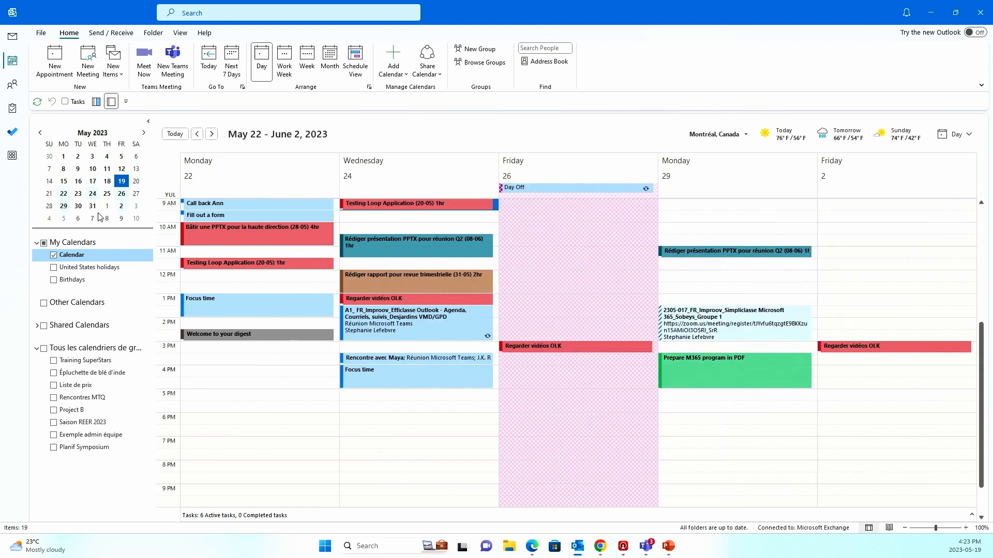
left_click(67, 218, "ctrl")
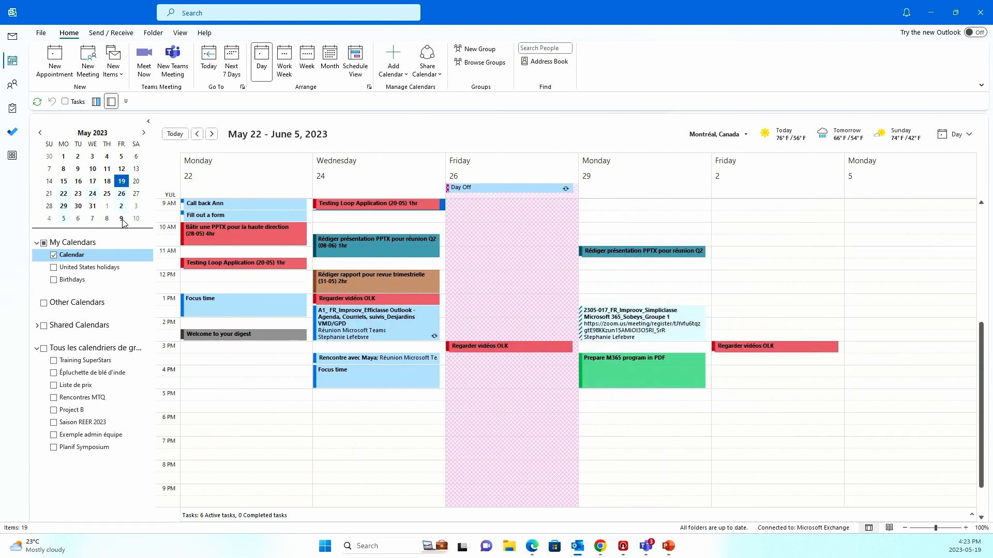
left_click(122, 219, "ctrl")
left_click(94, 197, "ctrl")
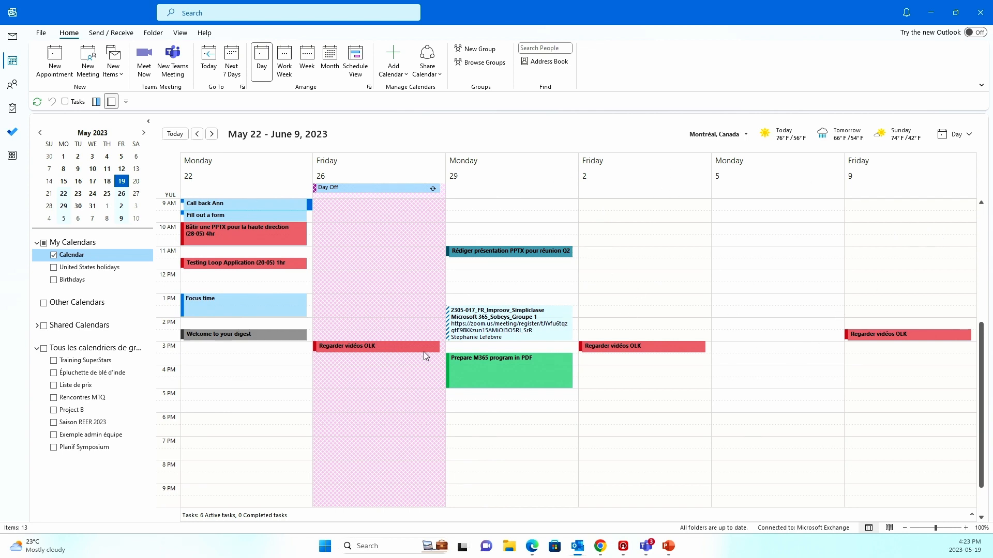
- Add Friday back to the work week days in the calendar options
right_click(174, 337)
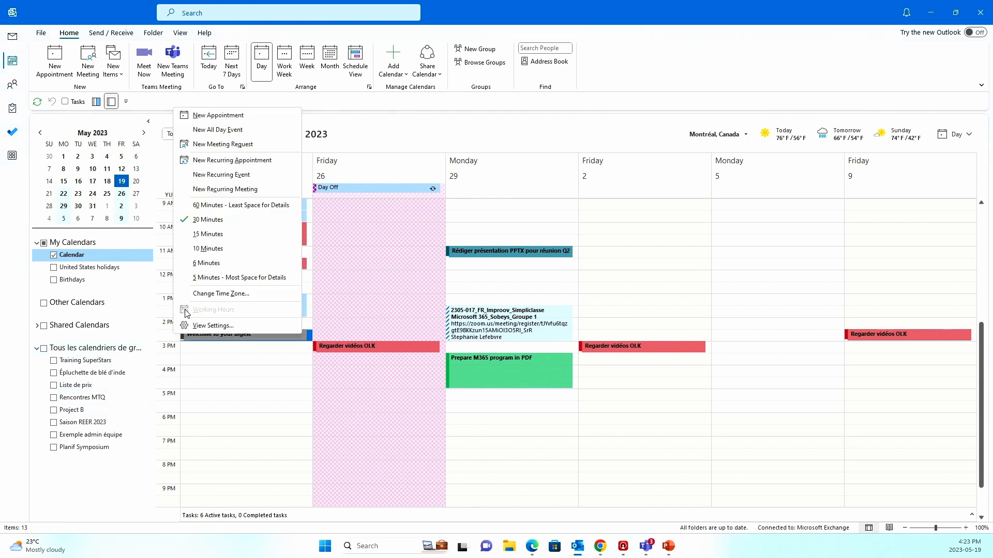
left_click(200, 294)
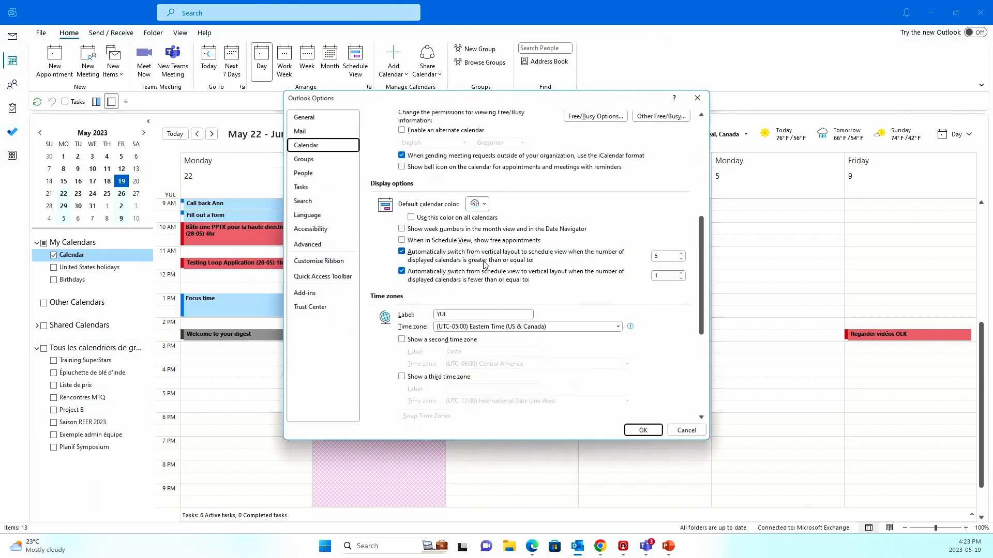
scroll(571, 143, "up", 10)
left_click(574, 140)
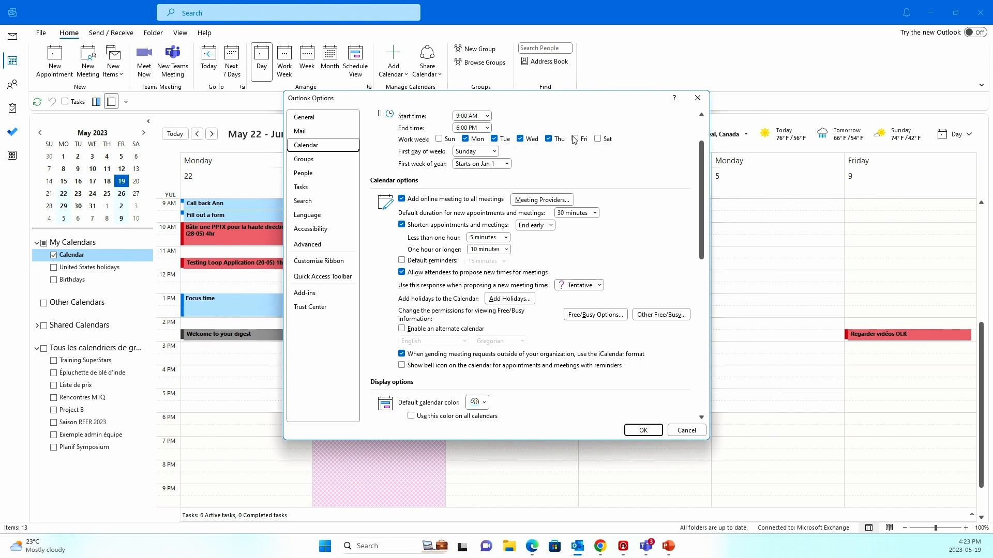
left_click(641, 430)
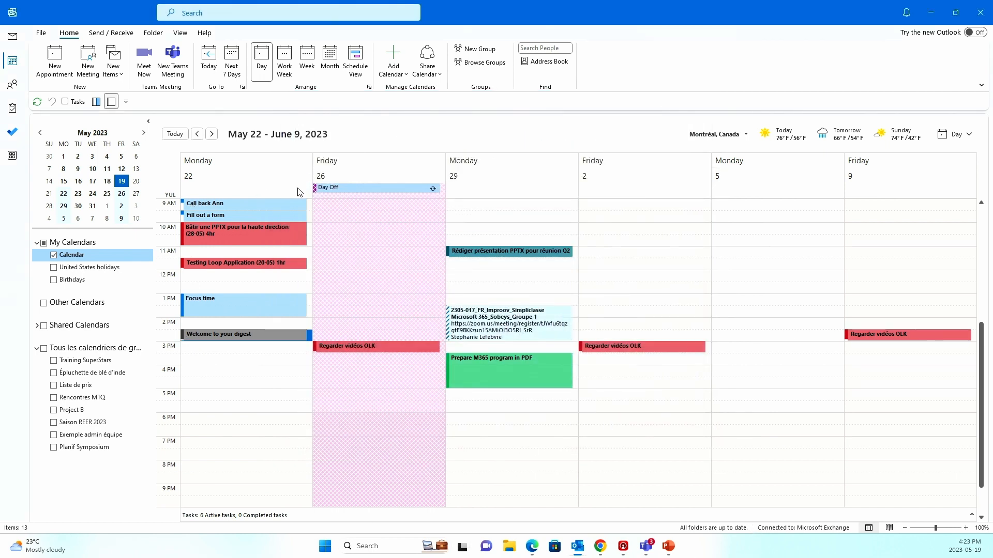
- Delete only the Friday, May 26 occurrence of the recurring "Day Off" event
right_click(342, 188)
mouse_move(402, 322)
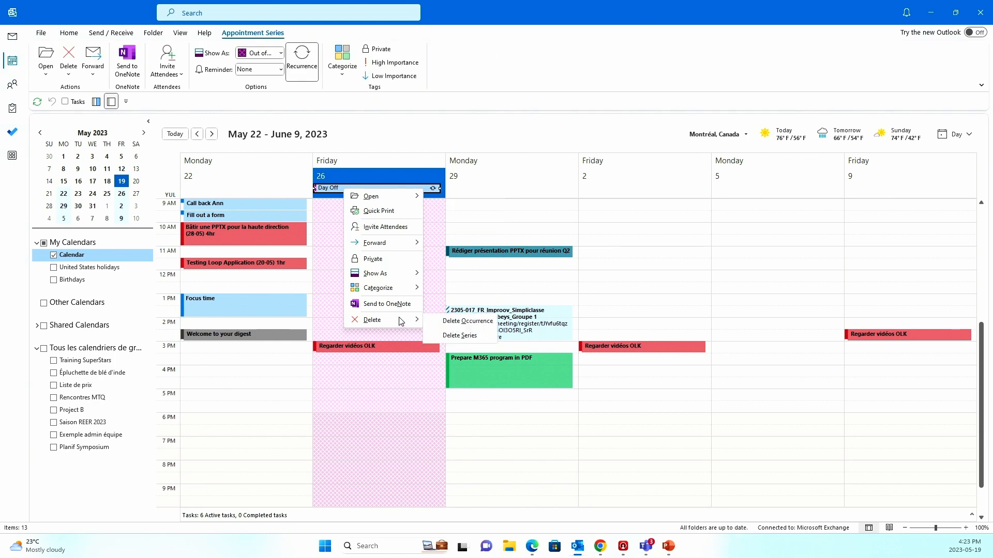
left_click(463, 321)
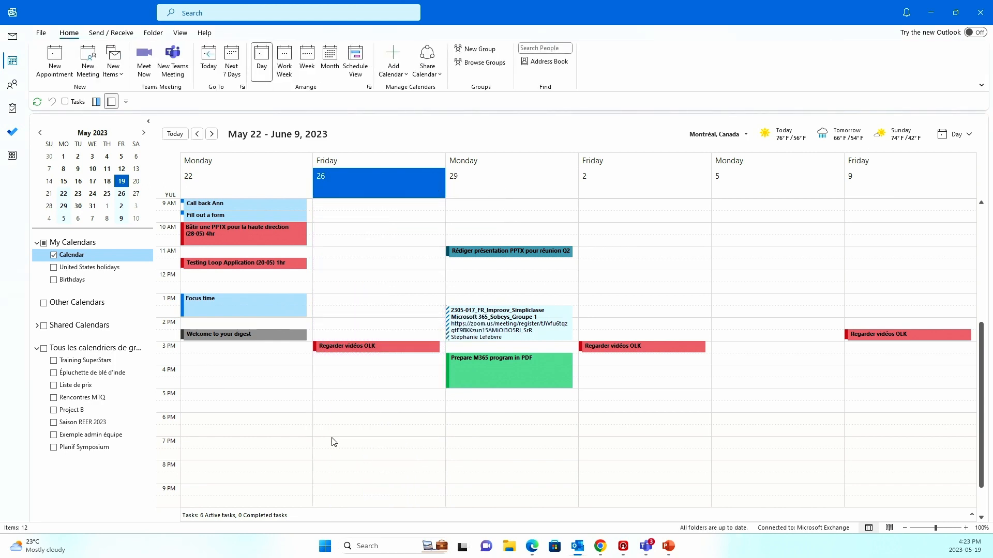
left_click(269, 385)
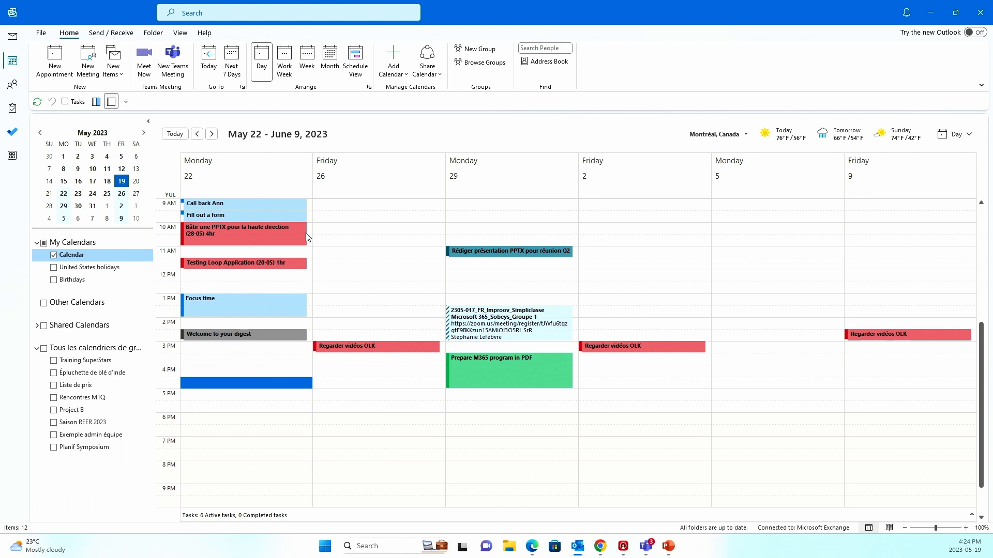
- Display only the Thursdays May 25, June 1 and June 8, 2023 side by side
left_click(107, 195)
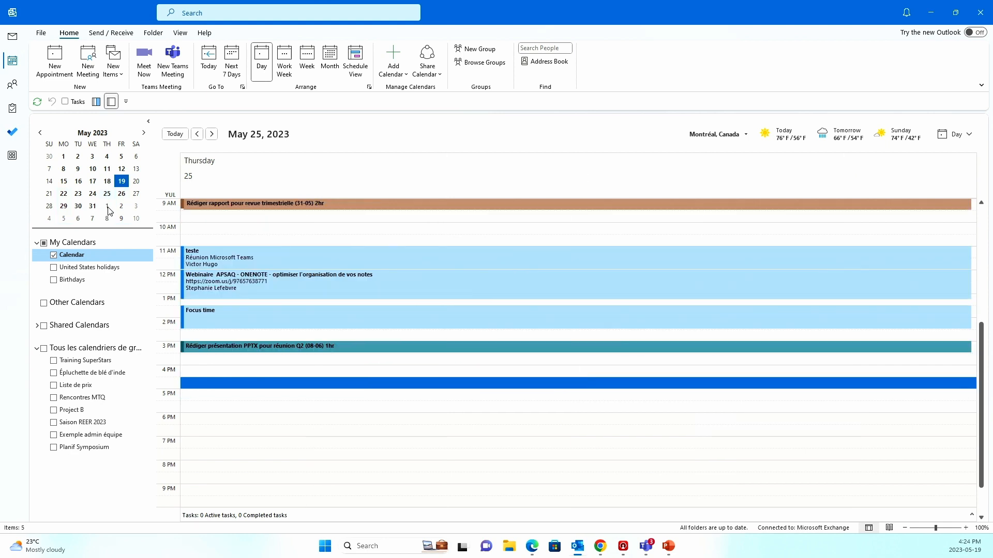
left_click(107, 206, "ctrl")
left_click(107, 219, "ctrl")
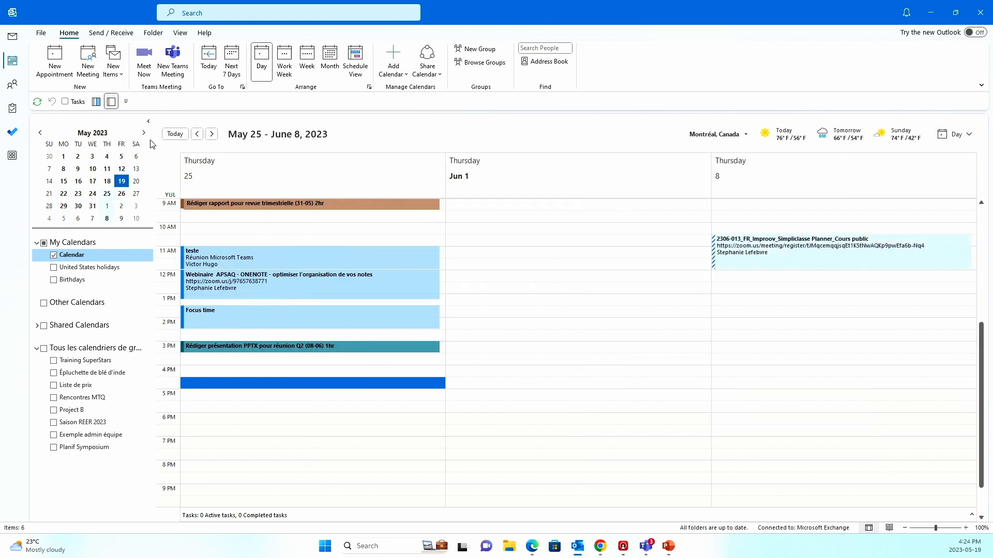
- Enlarge the date navigator to show two months at once, with May and June 2023 displayed
left_click(144, 133)
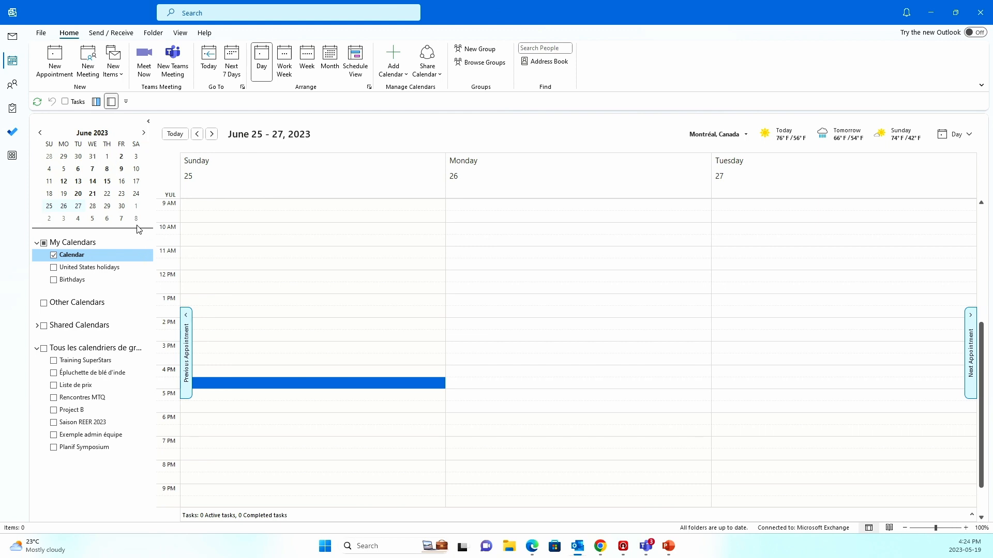
left_click_drag(133, 229, 119, 310)
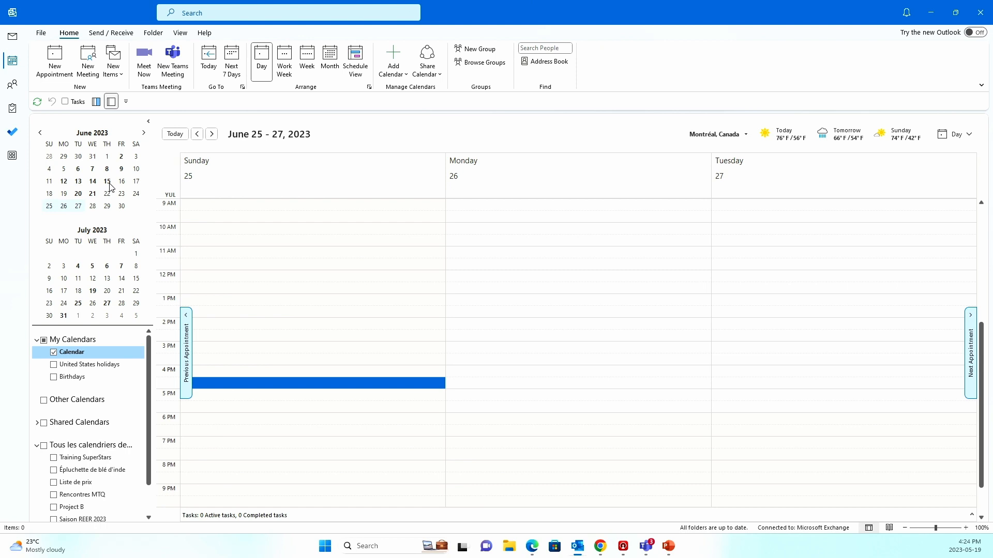
left_click(40, 133)
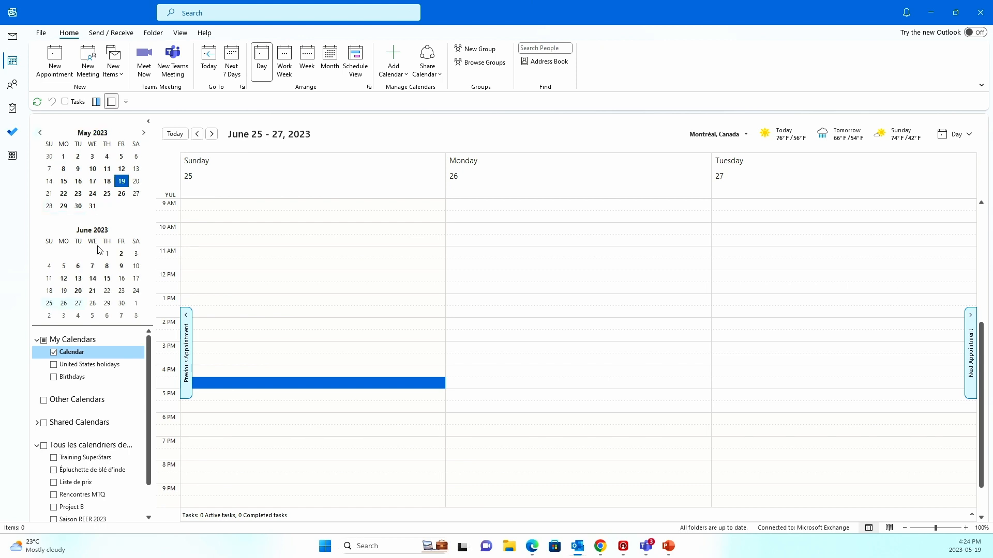
- Display all the Thursdays from May 25 to June 22, 2023 side by side
left_click(108, 195)
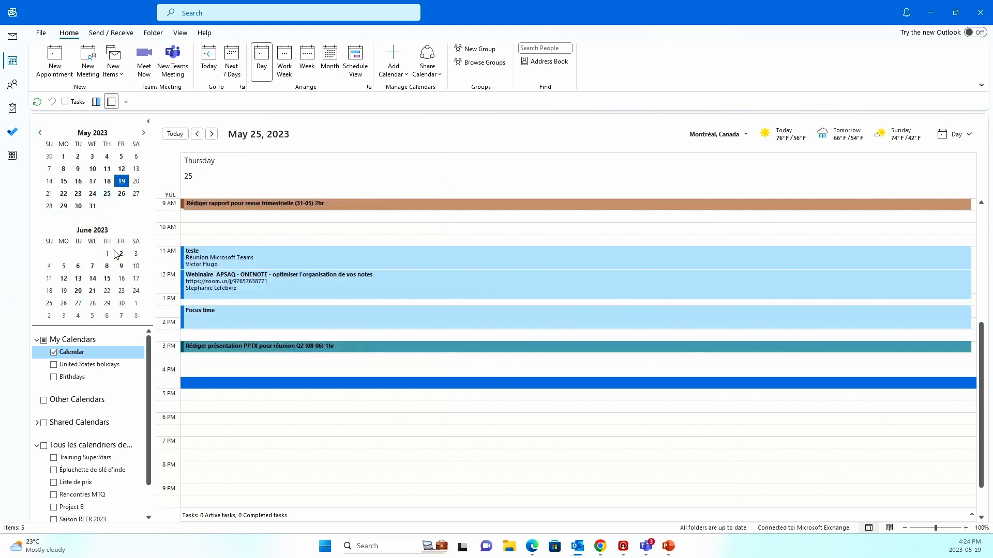
left_click(108, 253, "ctrl")
left_click(108, 266, "ctrl")
left_click(108, 279, "ctrl")
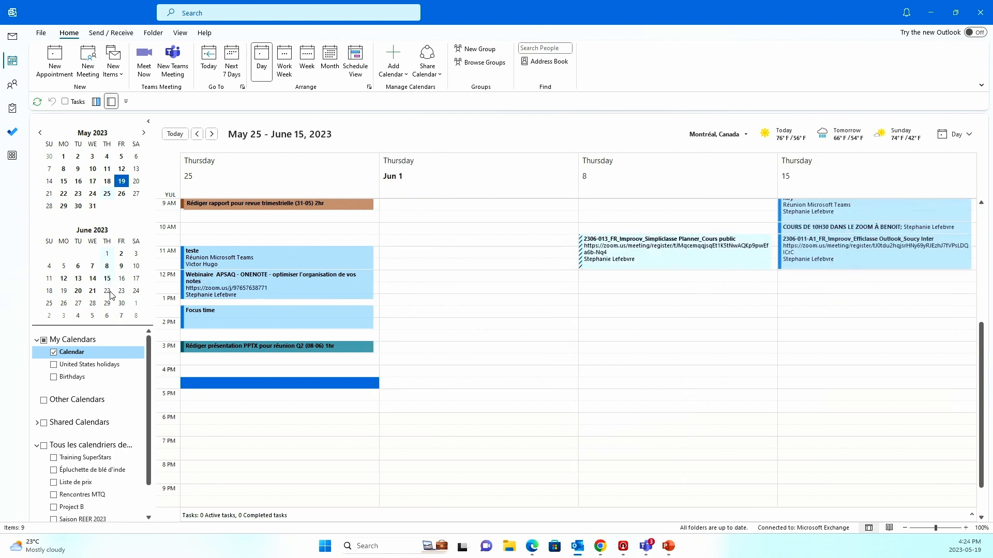
left_click(107, 291, "ctrl")
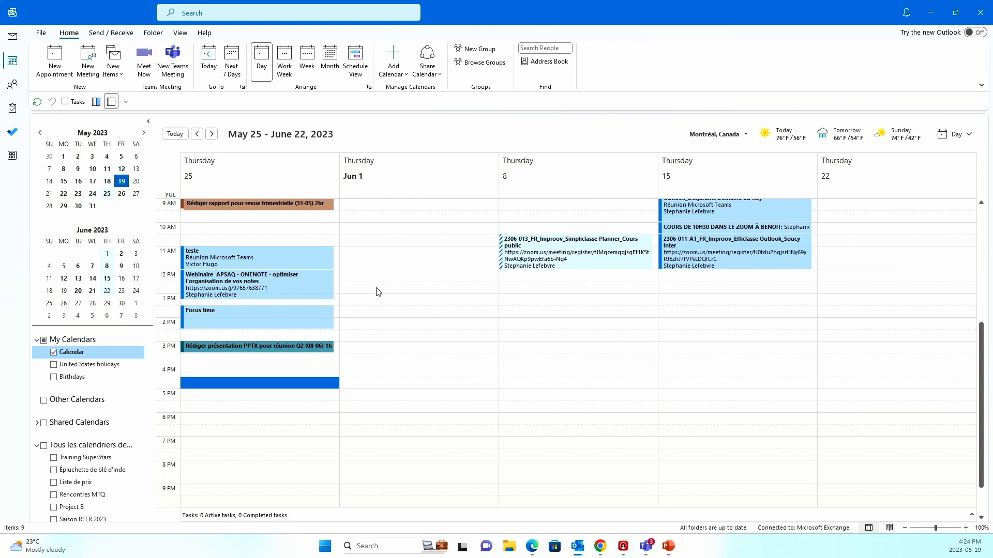
- View the single days June 8, June 15 and June 1, 2023 one after another
left_click(107, 266)
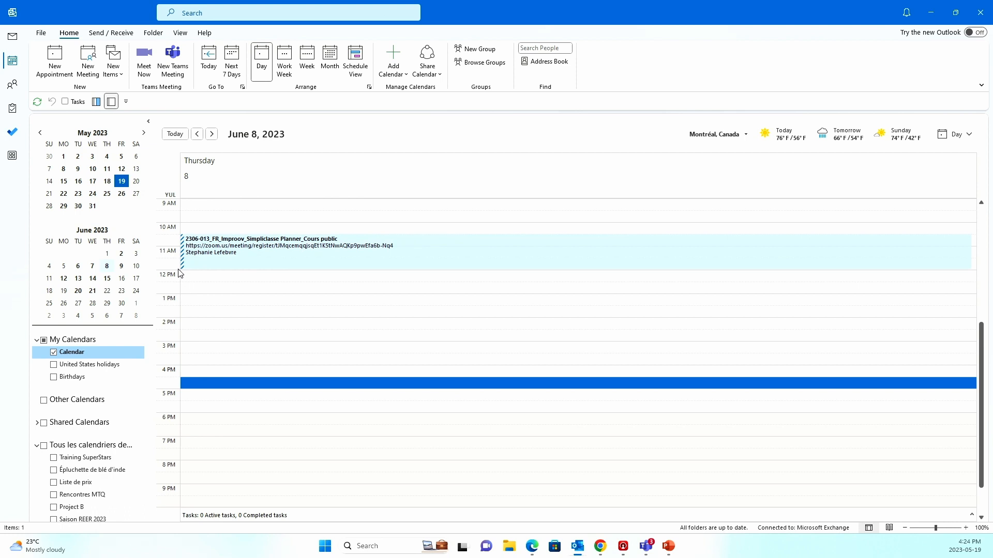
left_click(107, 279)
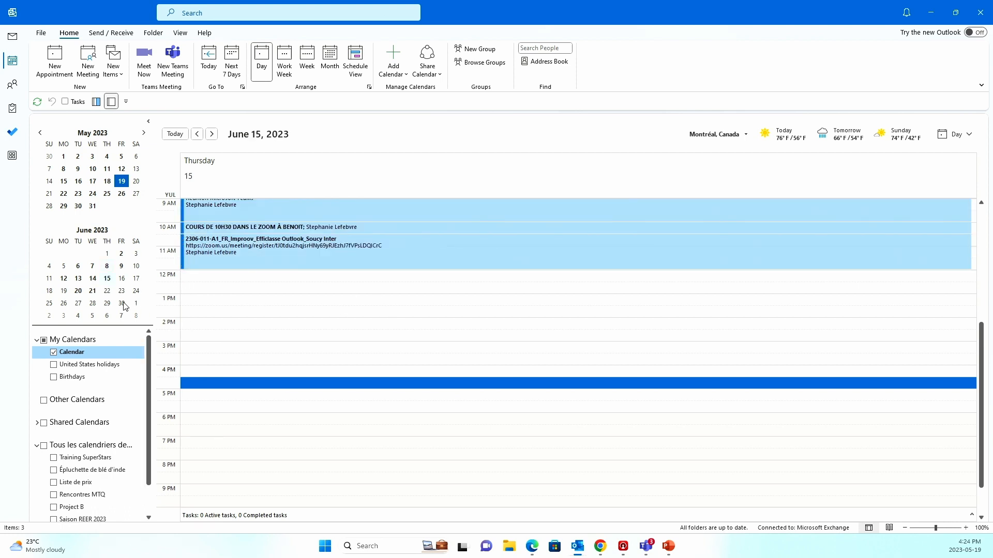
left_click(107, 253)
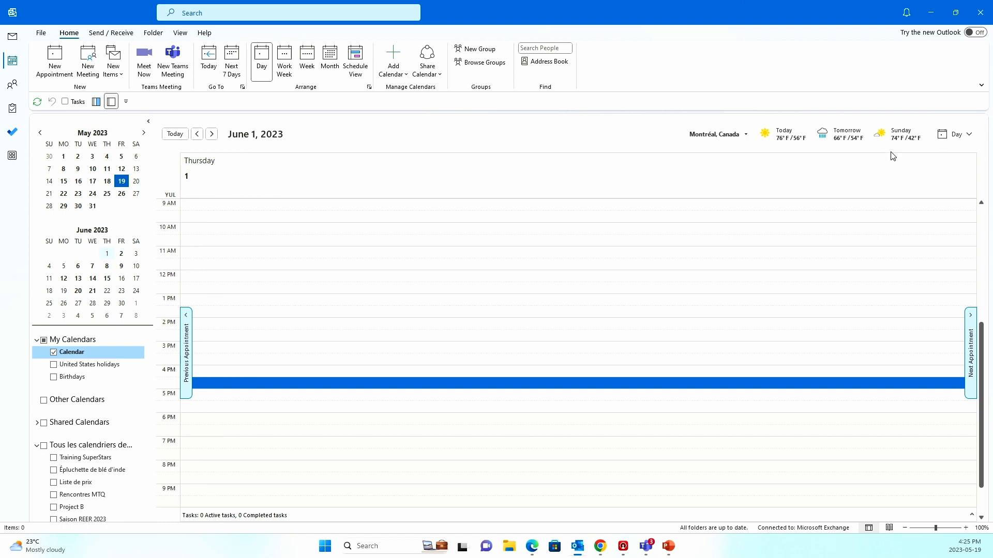
- Show the May 22 - 26, 2023 week in Work Week view with the task list beside it
left_click(283, 64)
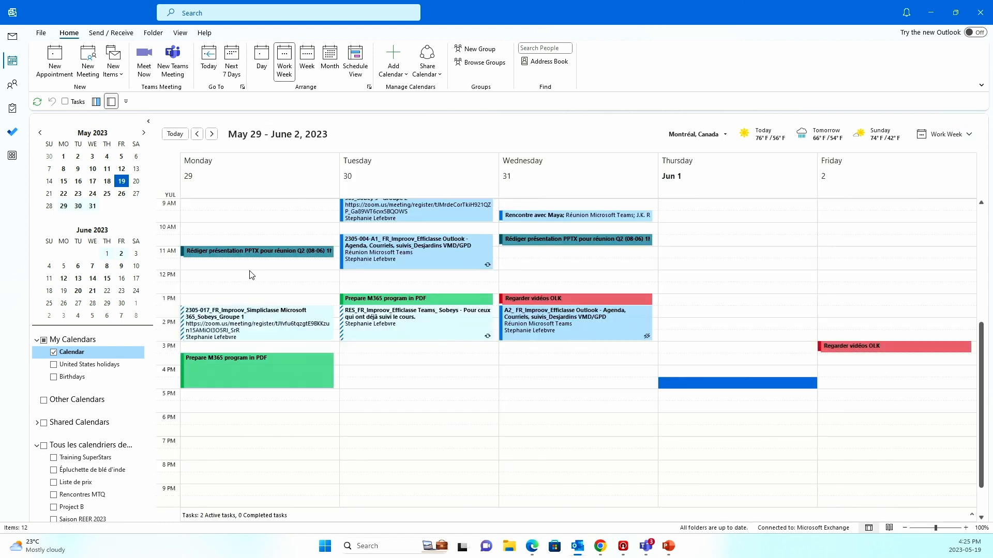
left_click(175, 134)
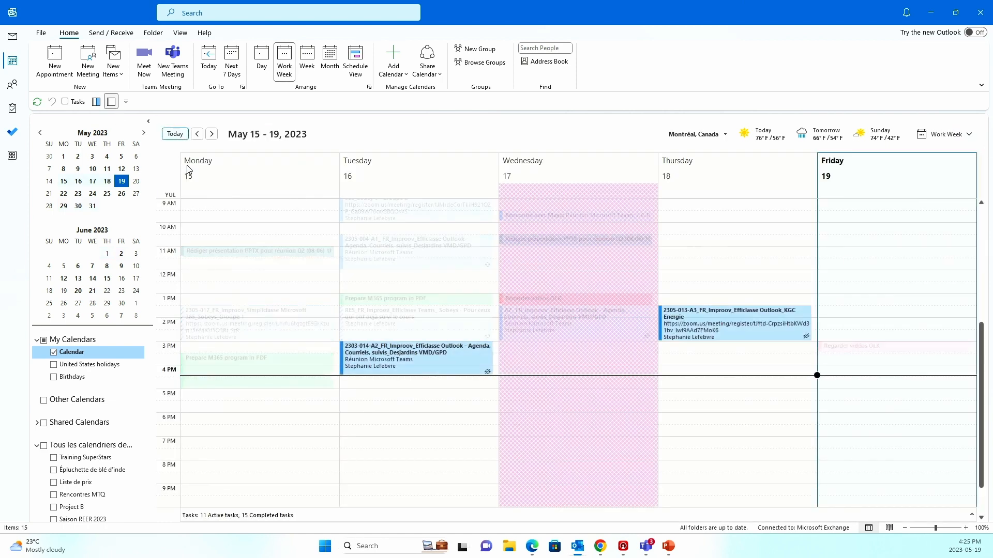
left_click(212, 134)
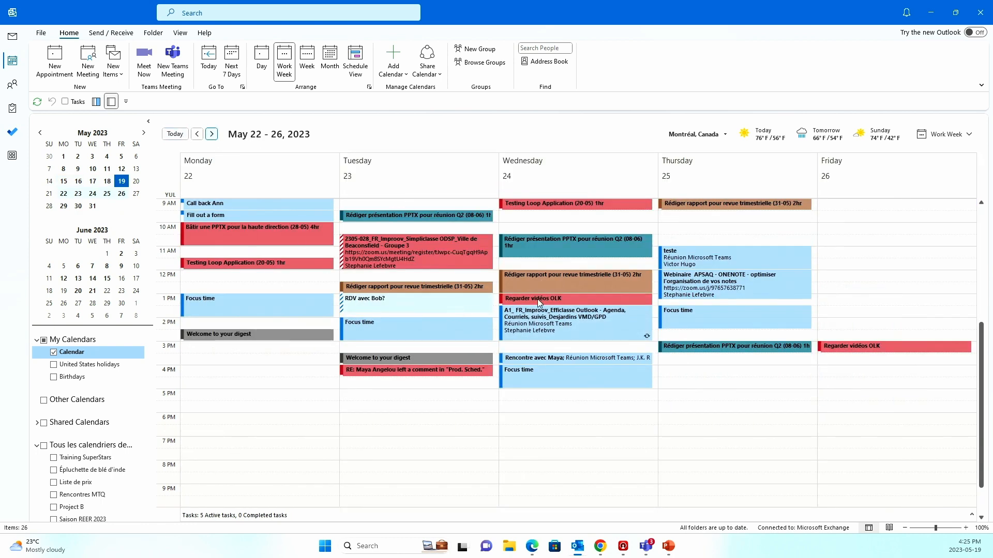
left_click(64, 102)
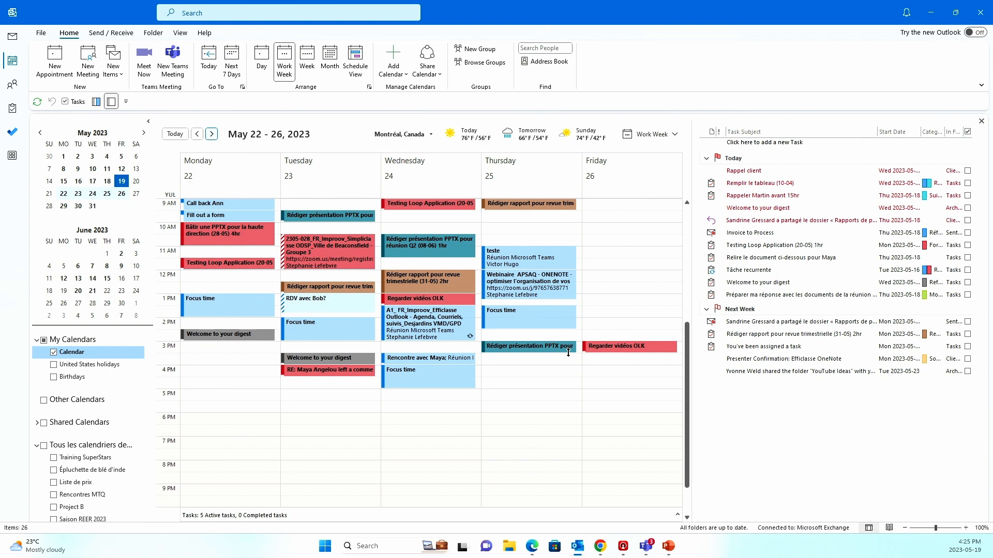
- Try scheduling the "Relire le document ci-dessous" task on Monday, May 22 at 3:30 PM, and delete the resulting appointment
left_click(790, 257)
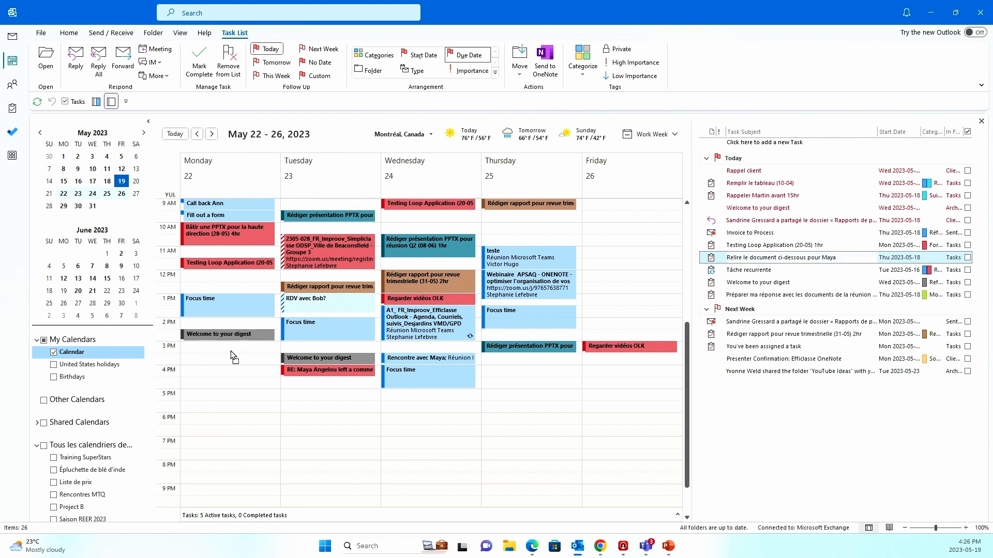
left_click_drag(213, 361, 213, 362)
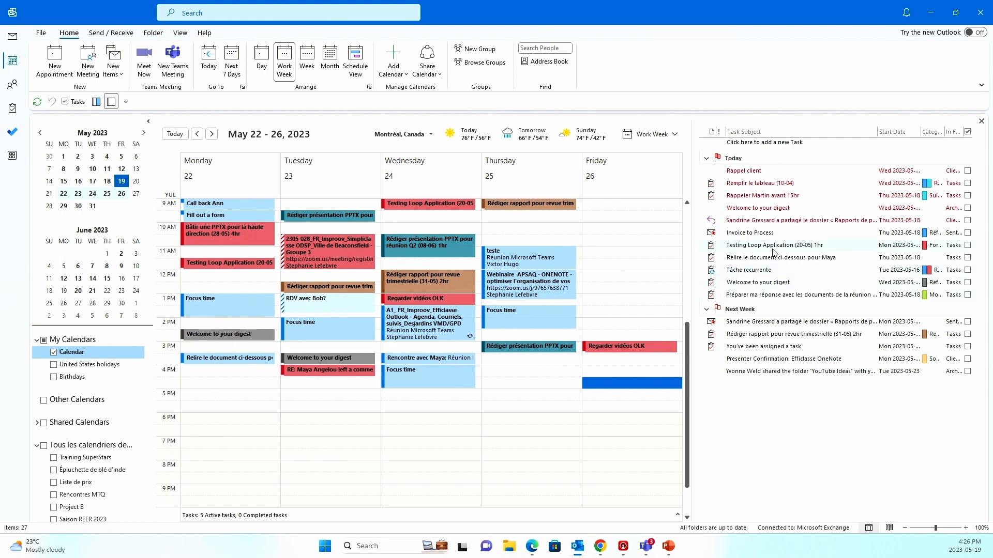
left_click(241, 362)
key("Delete")
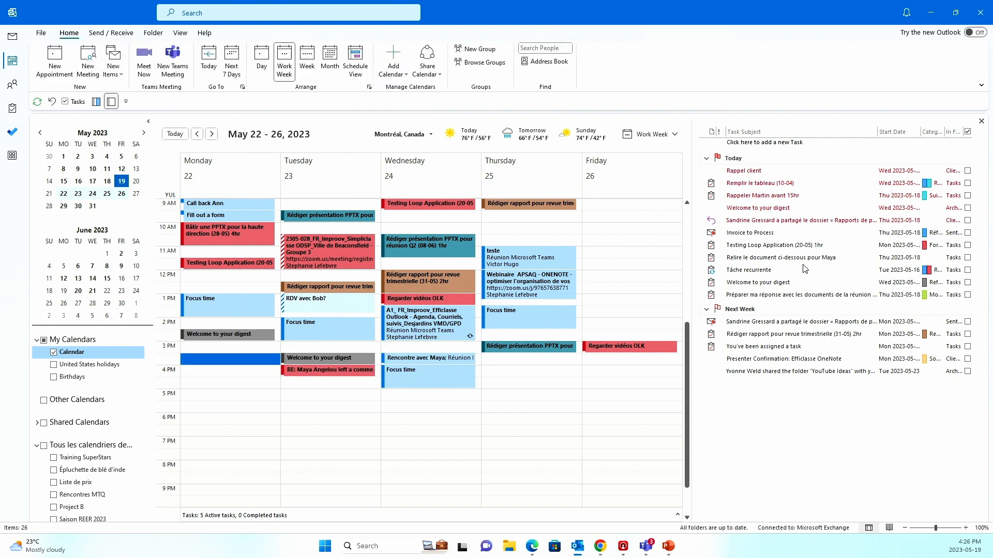
- Schedule the task "Testing Loop Application (20-05) 1hr" in the calendar on Monday, May 22 at 3:30 PM
left_click(765, 247)
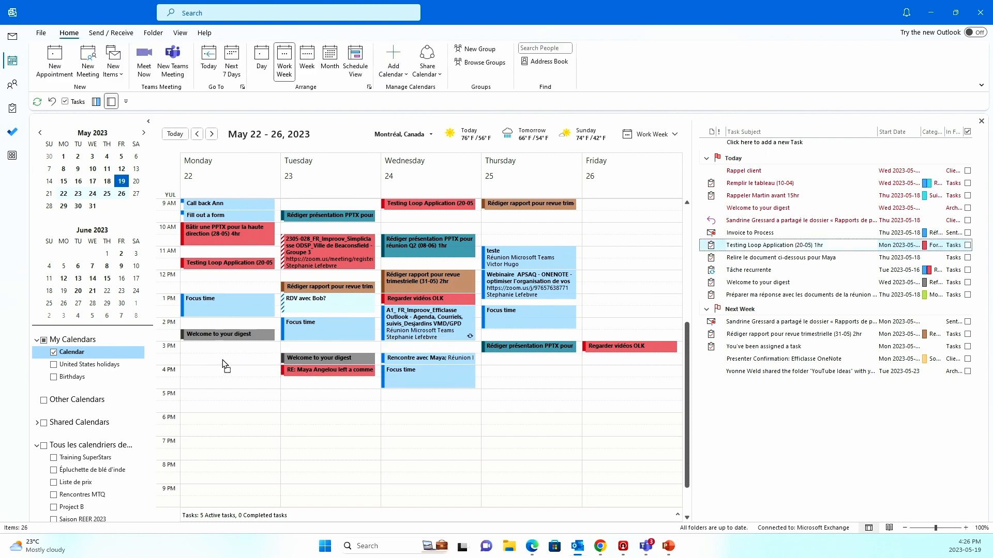
left_click_drag(221, 365, 219, 362)
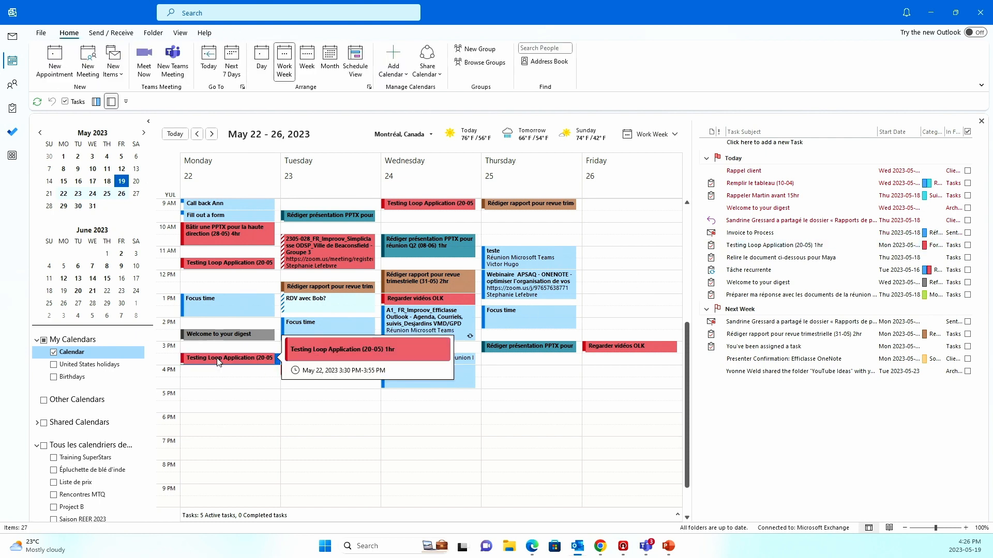
- Open the new "Testing Loop Application" appointment, examine the task details carried into its body, and close it
double_click(218, 360)
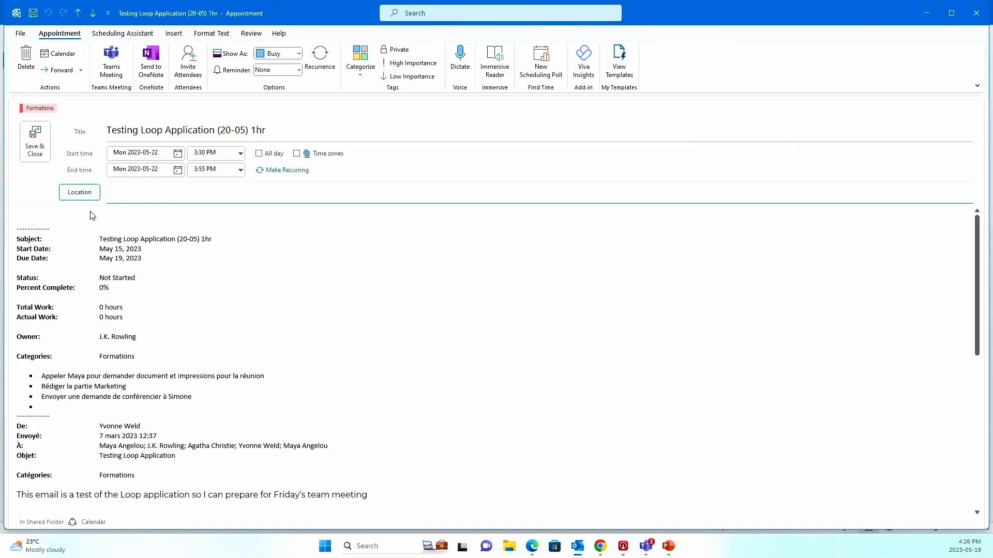
scroll(207, 393, "down", 2)
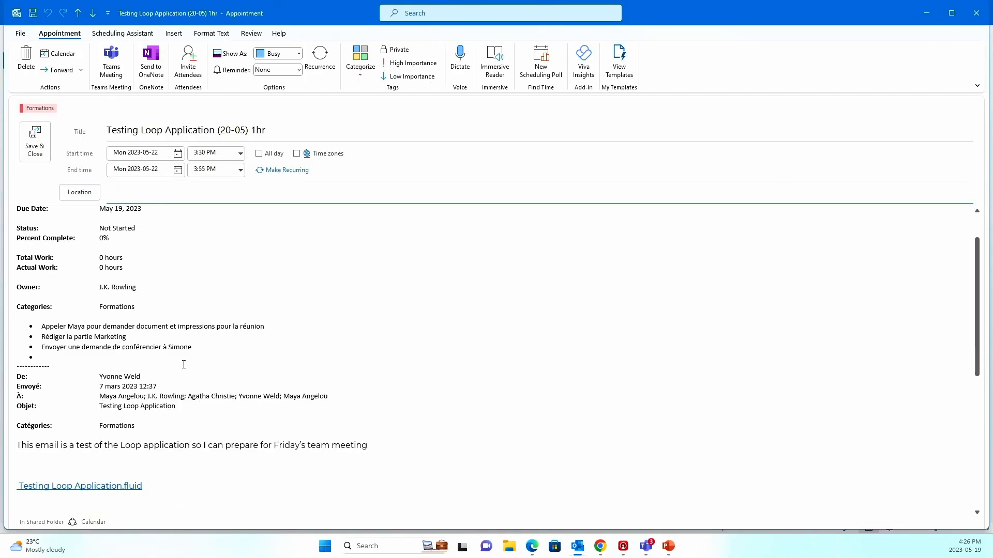
scroll(125, 403, "down", 4)
scroll(218, 372, "down", 7)
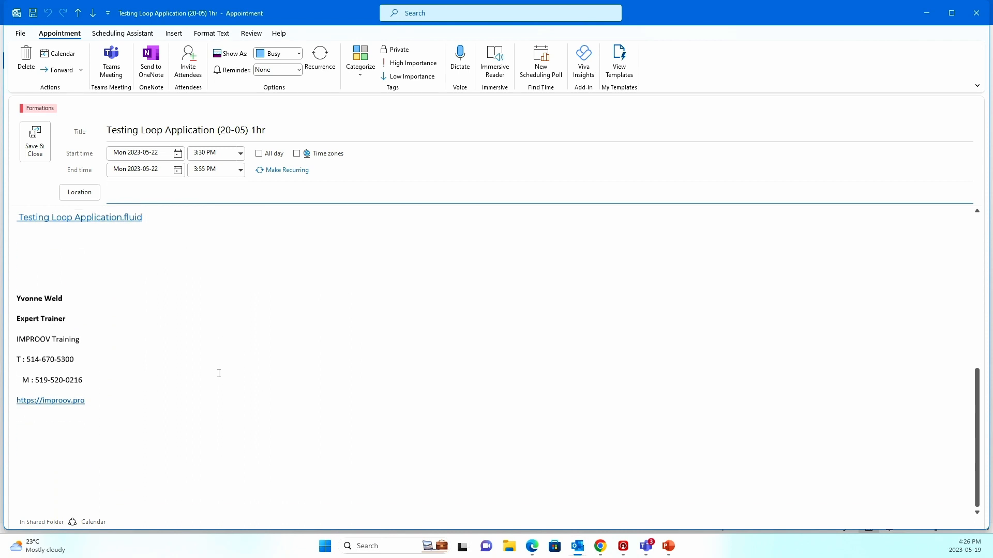
scroll(220, 376, "up", 6)
scroll(220, 377, "up", 6)
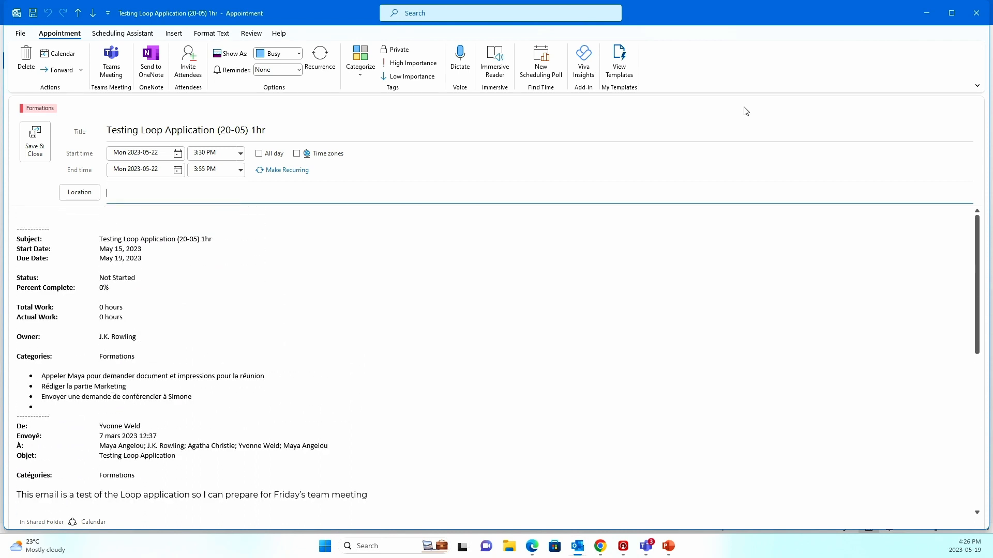
left_click(976, 13)
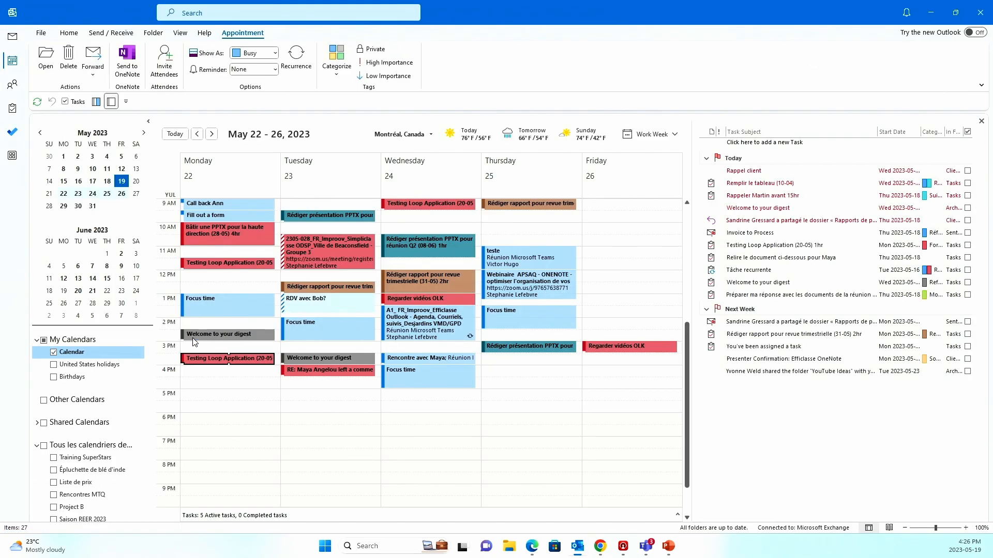
mouse_move(246, 361)
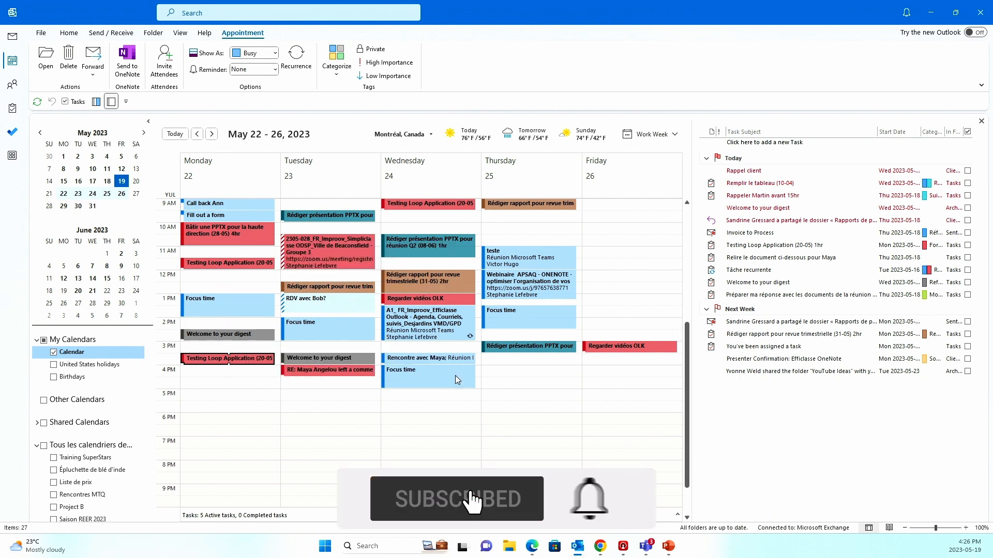
scroll(455, 375, "up", 1)
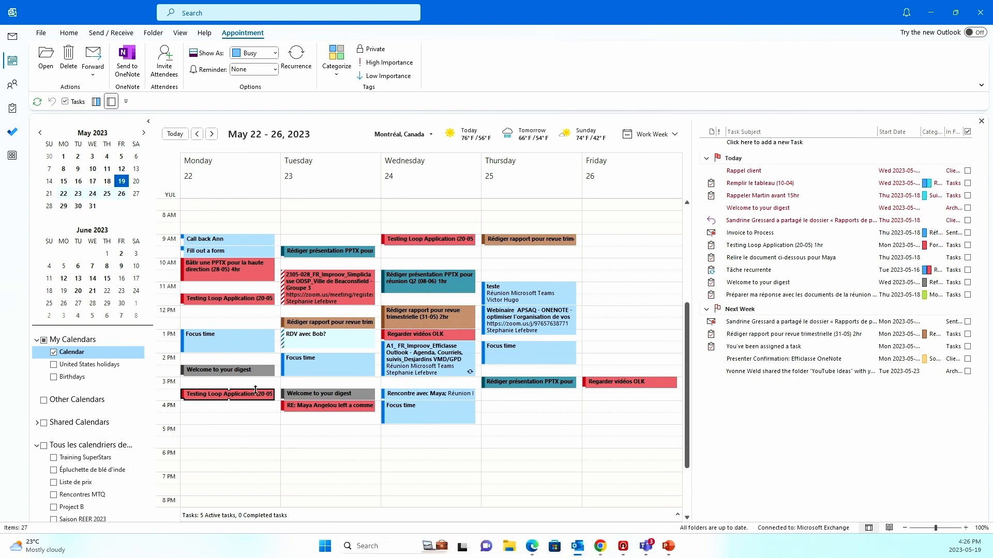
left_click(251, 418)
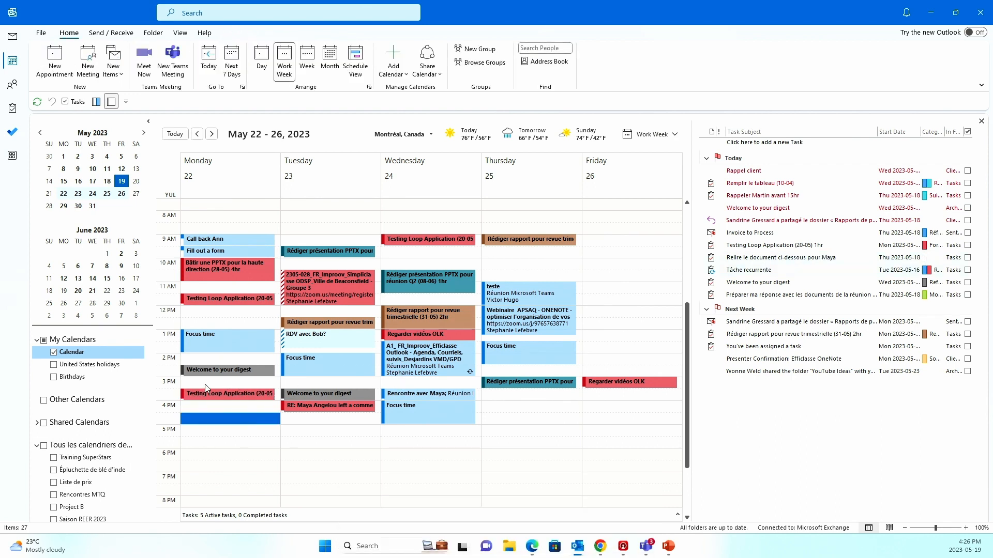
- Delete the "Testing Loop Application" appointments on Monday, May 22 at 3:30 PM and 11:30 AM
left_click(212, 396)
key("Delete")
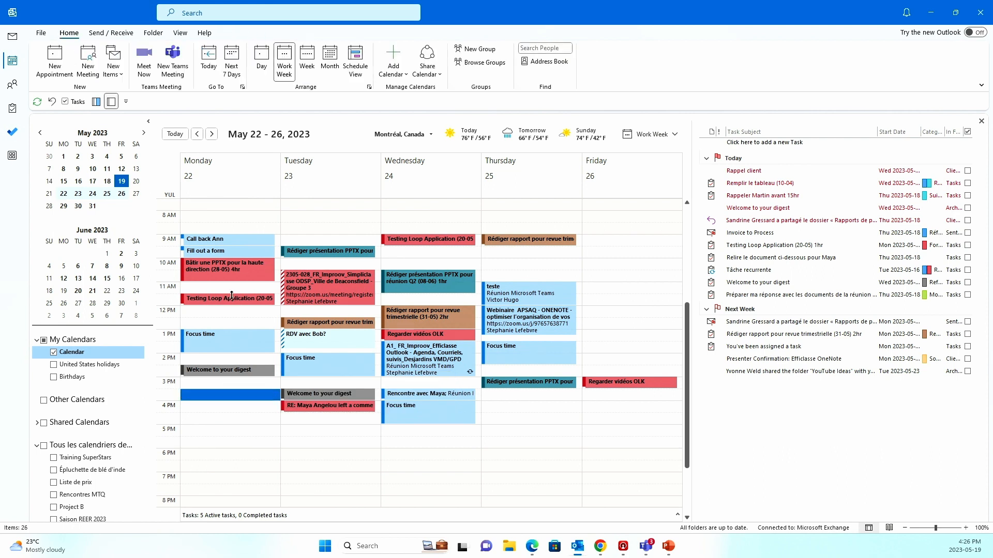
mouse_move(231, 302)
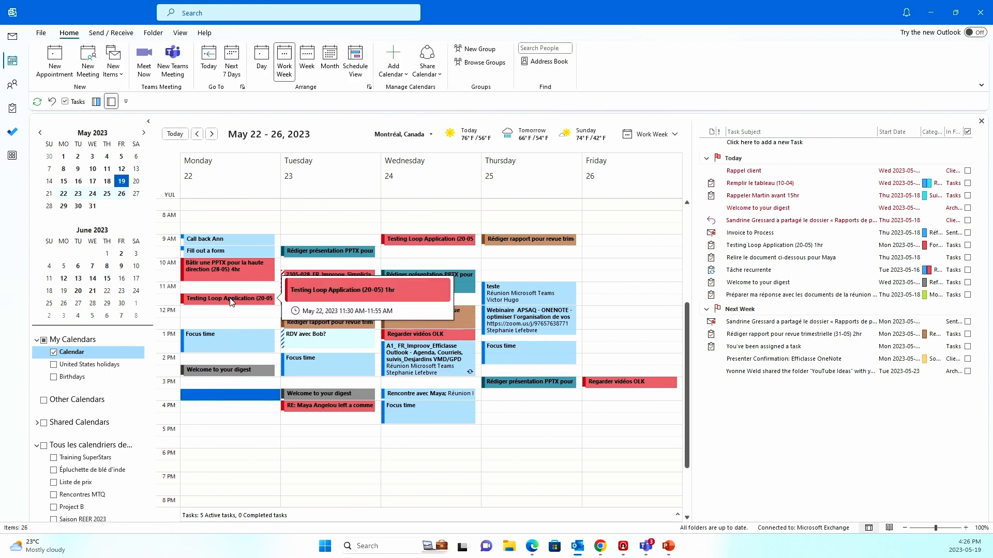
left_click(231, 302)
key("Delete")
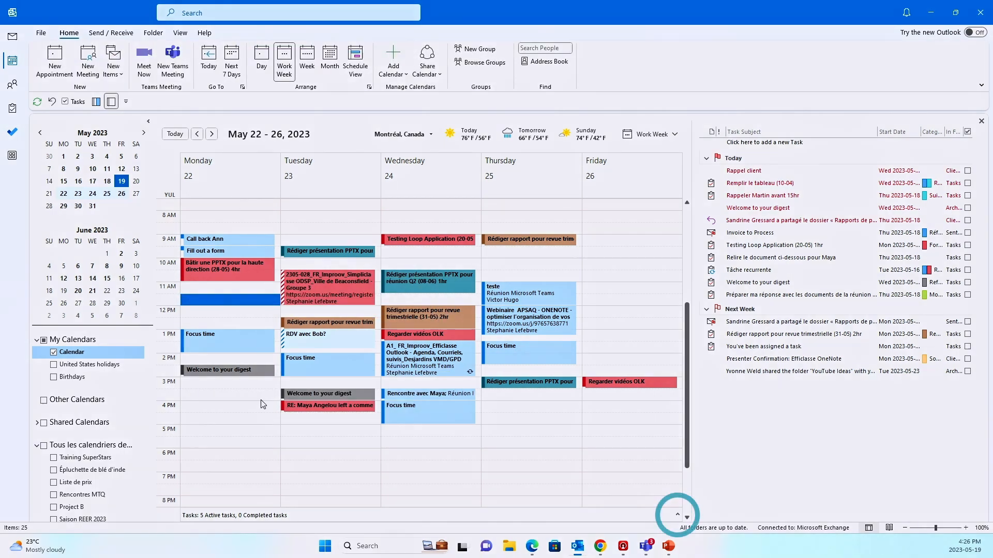
- Expand the daily task list beneath the calendar and add Friday, May 19 to the displayed days
left_click(677, 515)
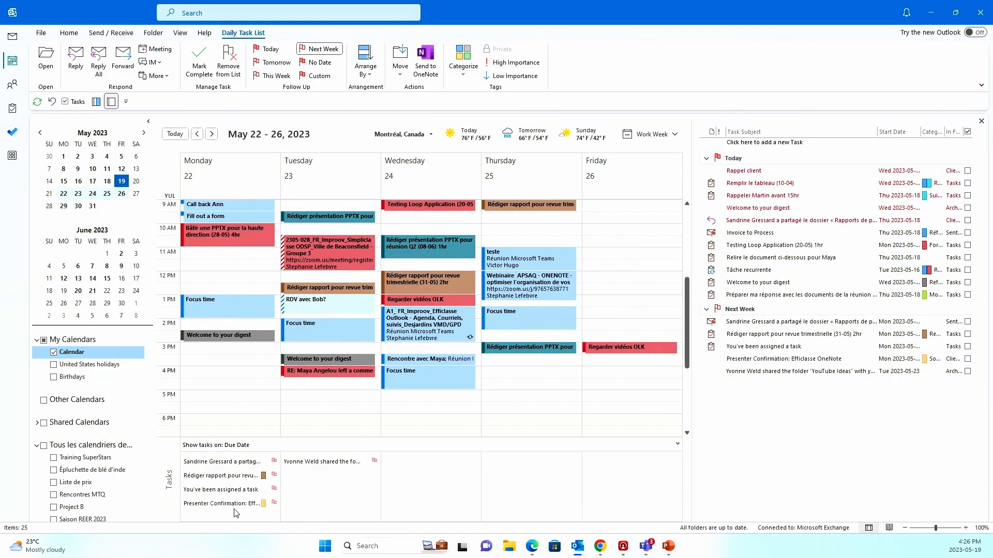
mouse_move(209, 487)
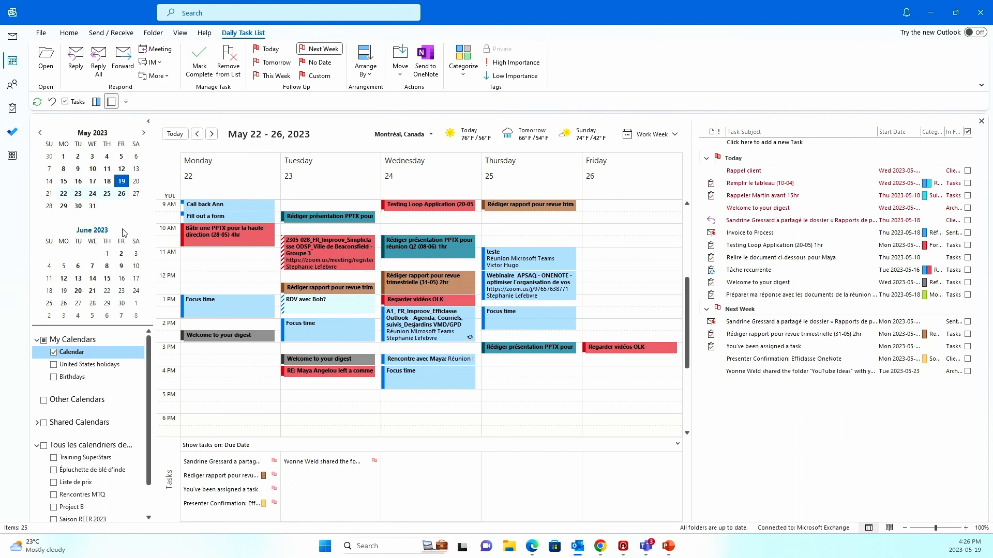
left_click(121, 181, "ctrl")
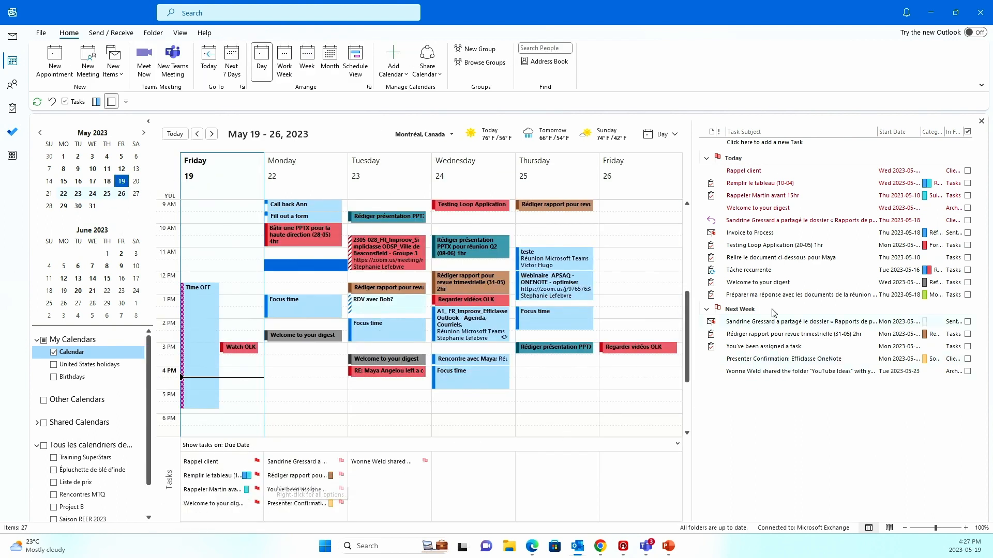
- Schedule the "Testing Loop Application" task from Friday's daily task list on Monday, May 22 at 3:30 PM
scroll(233, 499, "down", 1)
left_click(218, 505)
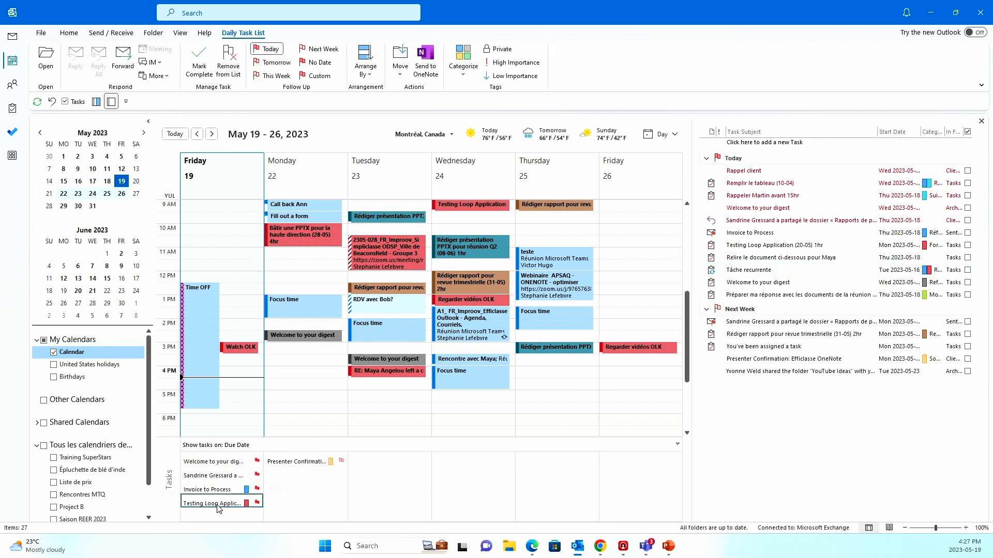
left_click_drag(219, 510, 309, 366)
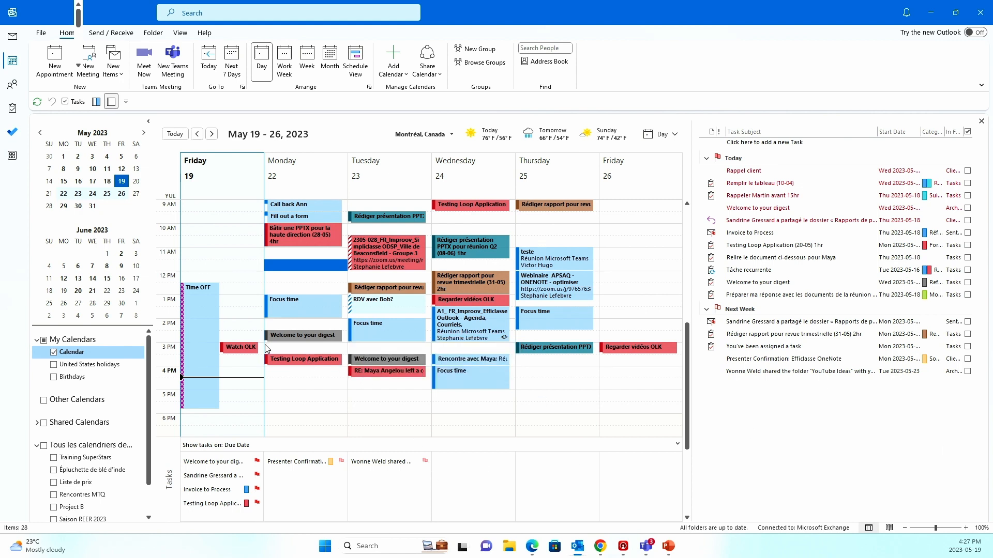
- Move Monday's "Testing Loop Application" appointment to Tuesday, May 23 at 2:30 PM
mouse_move(282, 358)
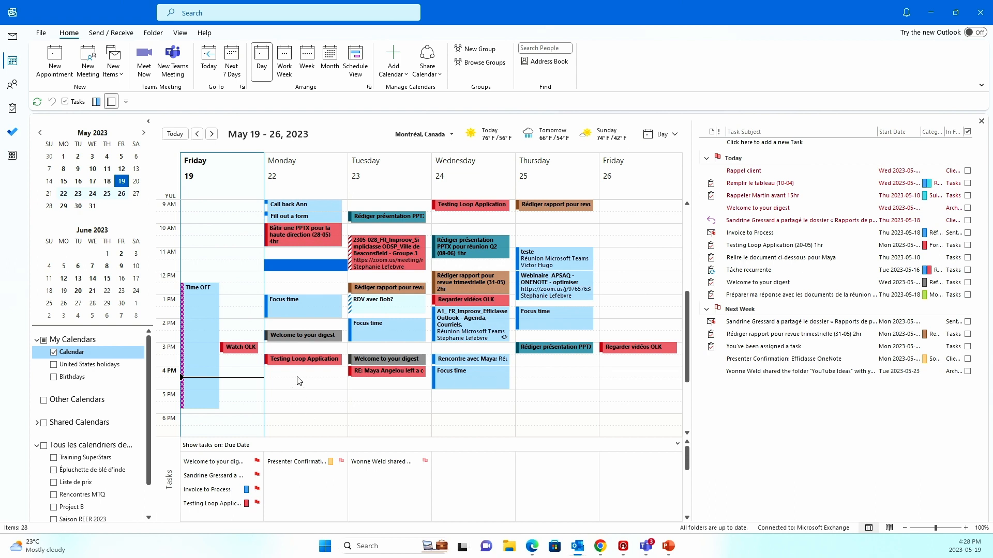
mouse_move(293, 366)
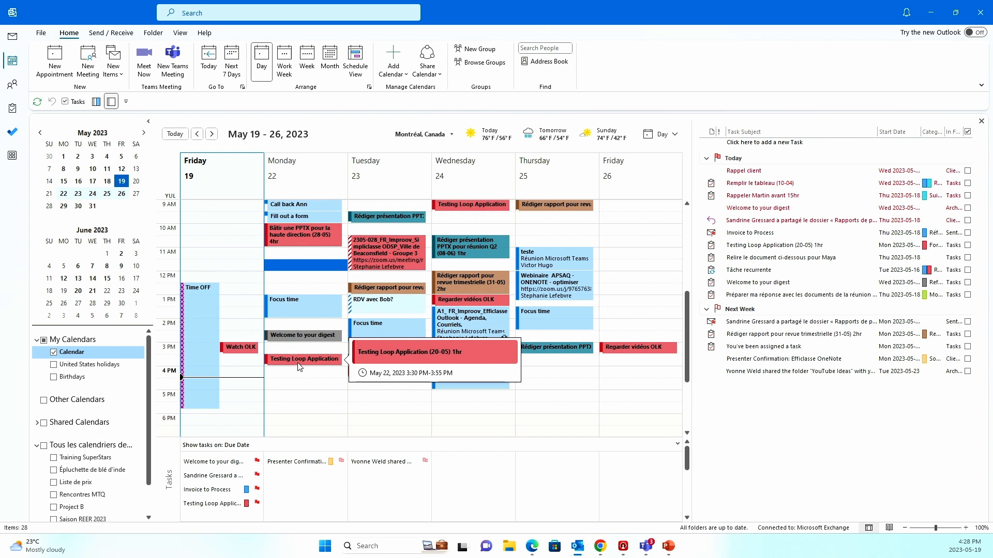
left_click(299, 366)
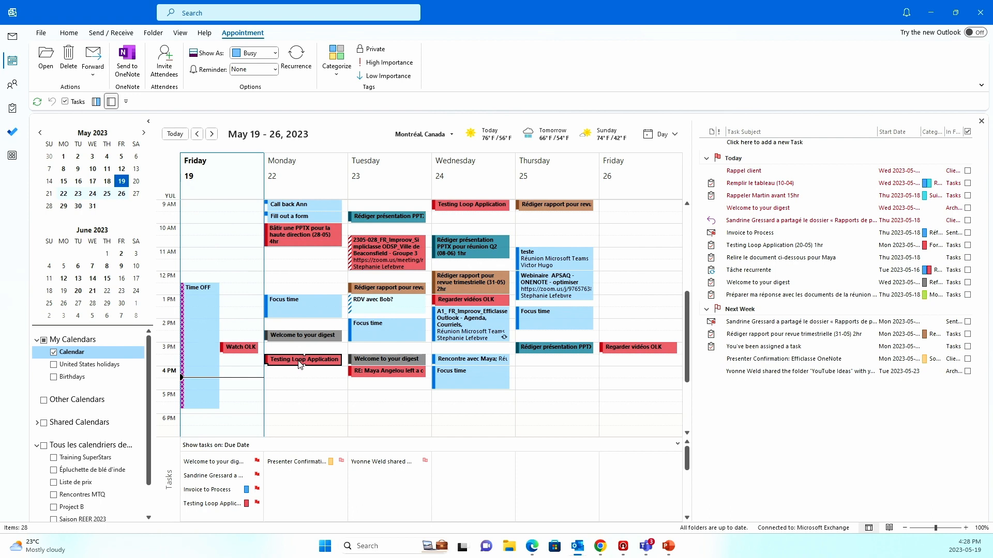
left_click_drag(300, 365, 394, 338)
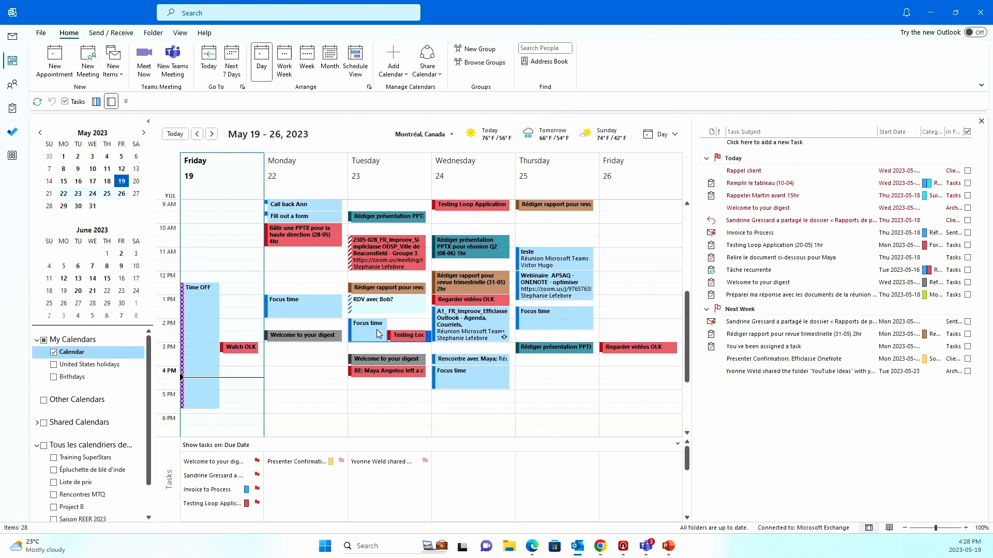
- Shorten Tuesday's "Focus time" appointment so that it ends at 2:30 PM, and deselect it
left_click(369, 342)
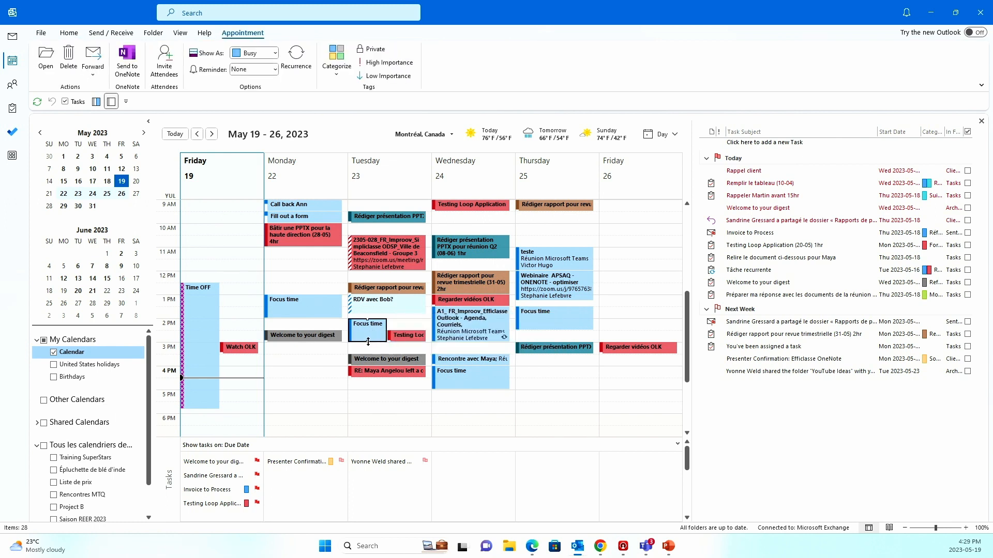
left_click_drag(368, 328, 368, 331)
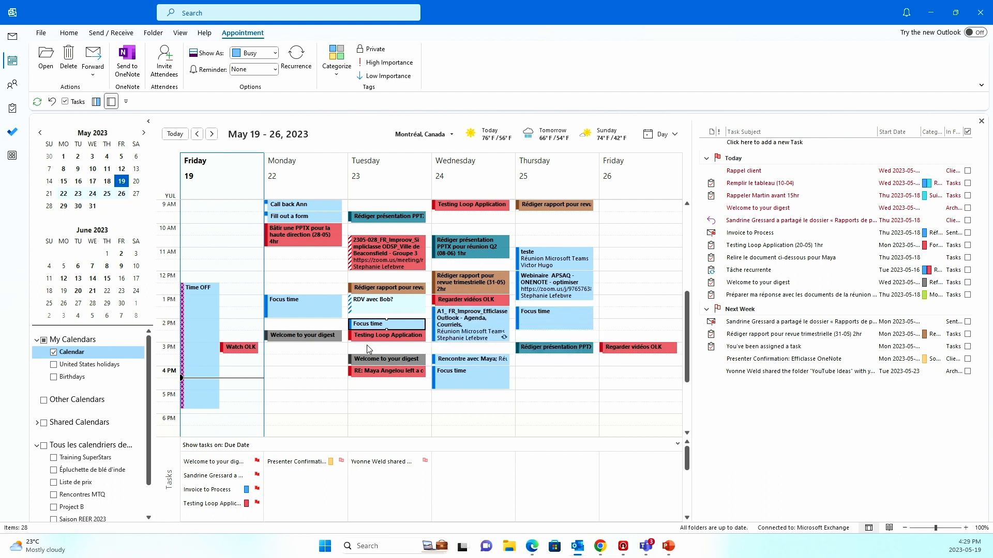
left_click(368, 348)
left_click(340, 410)
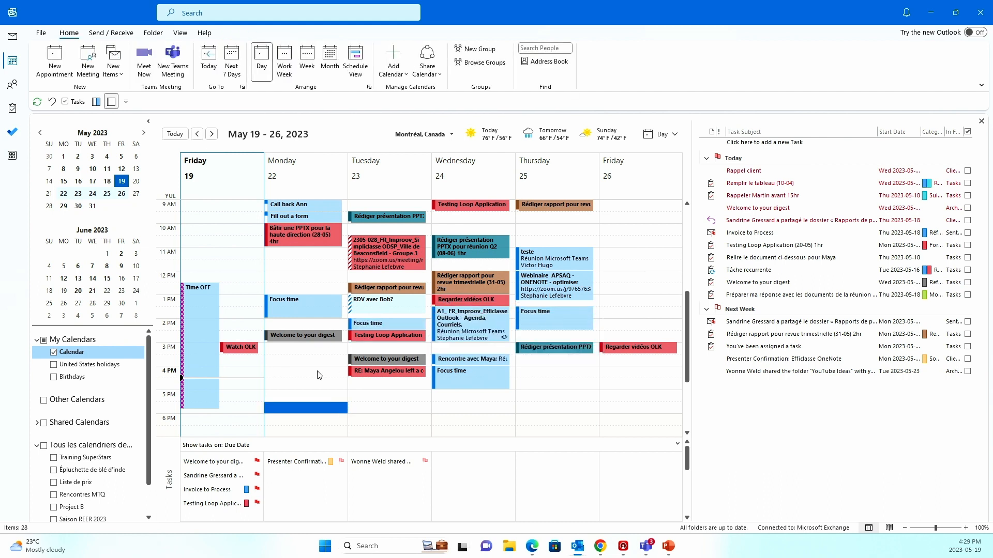
- Copy Tuesday's "Focus time" appointment to Friday, May 26 at 12:00 PM, keeping the original in place
mouse_move(409, 341)
scroll(616, 274, "up", 1)
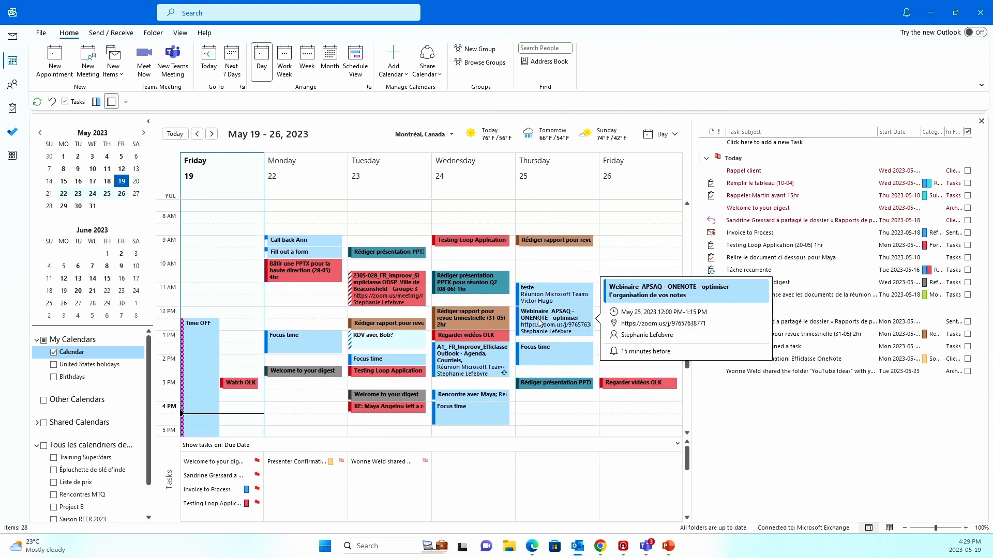
mouse_move(542, 345)
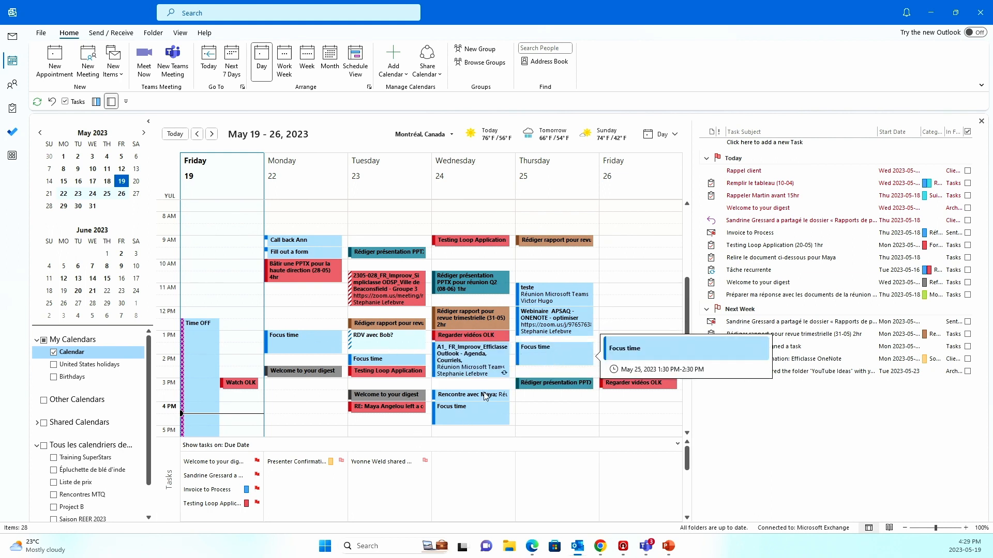
left_click(398, 360)
mouse_move(399, 360)
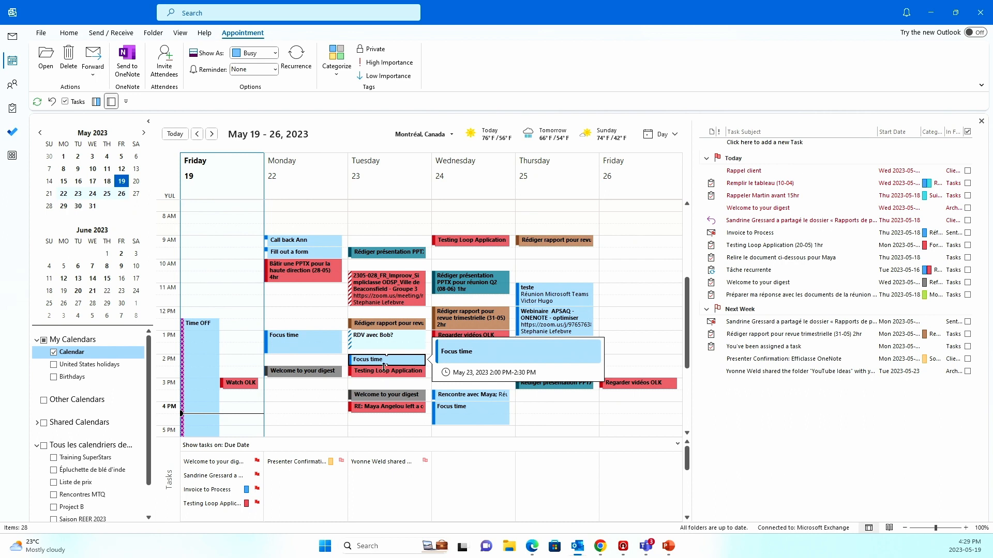
left_click_drag(385, 364, 631, 316)
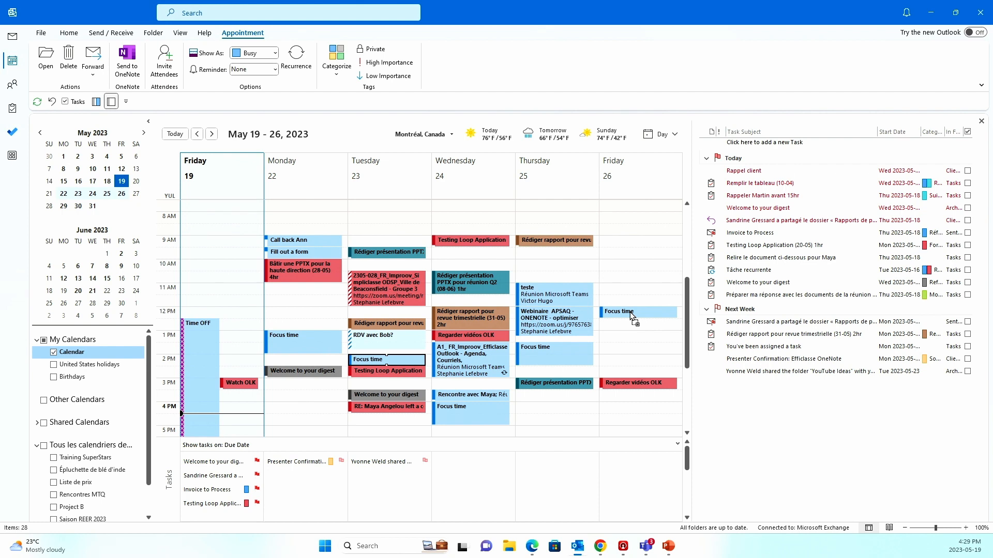
left_click_drag(632, 317, 631, 316)
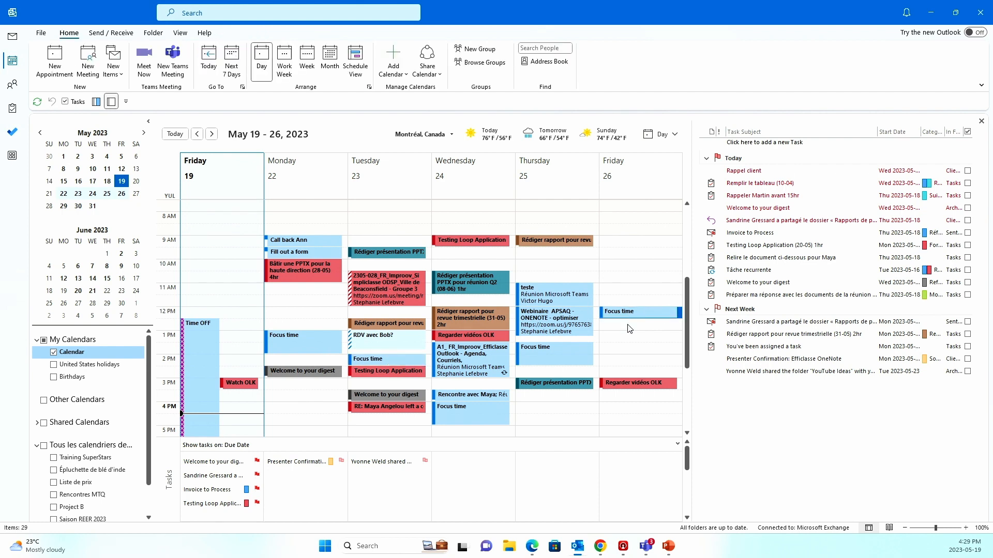
left_click(625, 337)
- Open the original "Focus time" appointment and its Friday copy in turn, compare their details, and close each
mouse_move(376, 362)
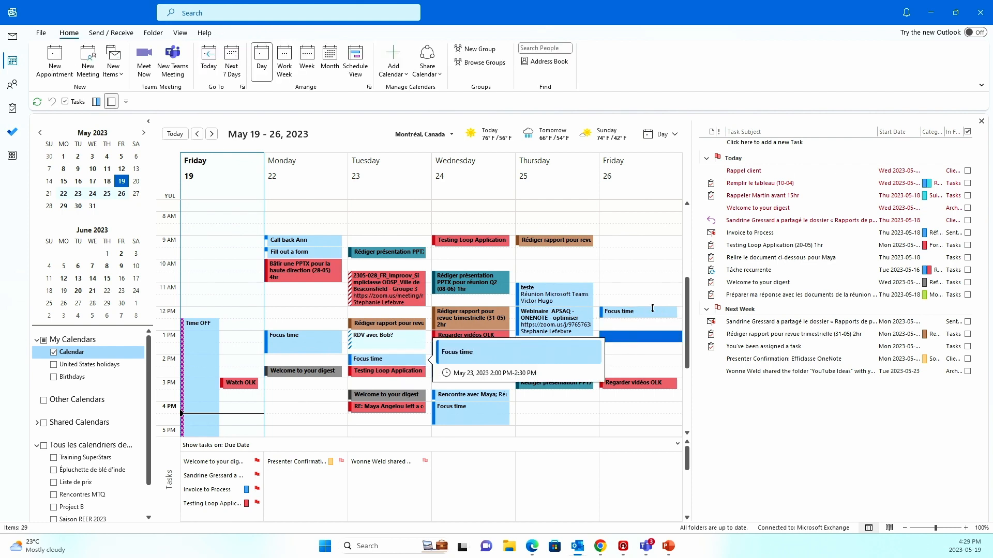
double_click(374, 361)
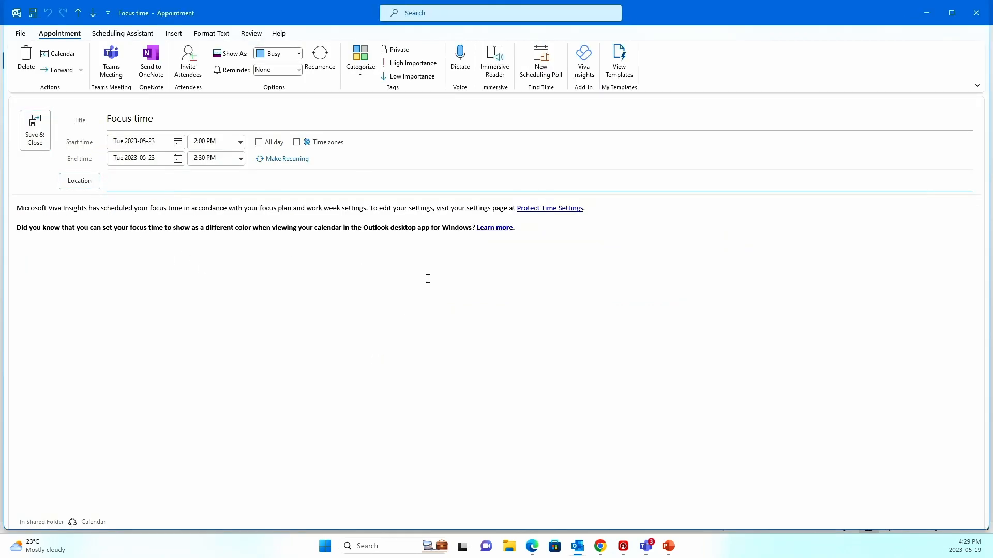
left_click(977, 13)
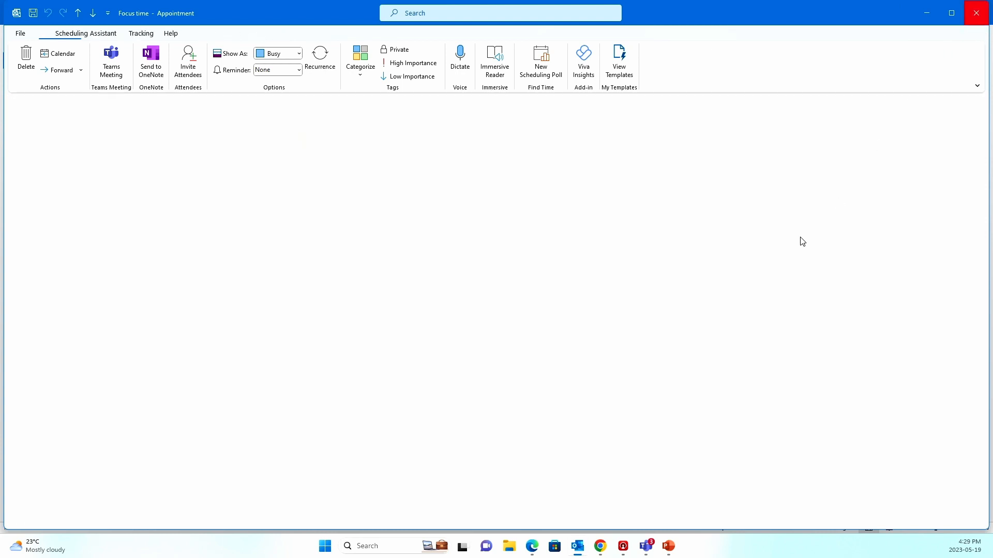
double_click(623, 313)
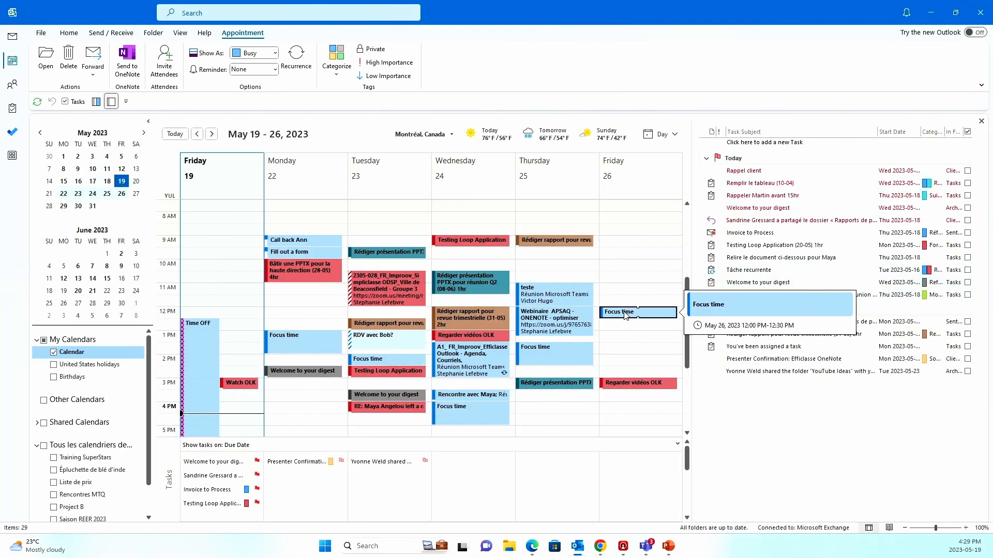
left_click(976, 13)
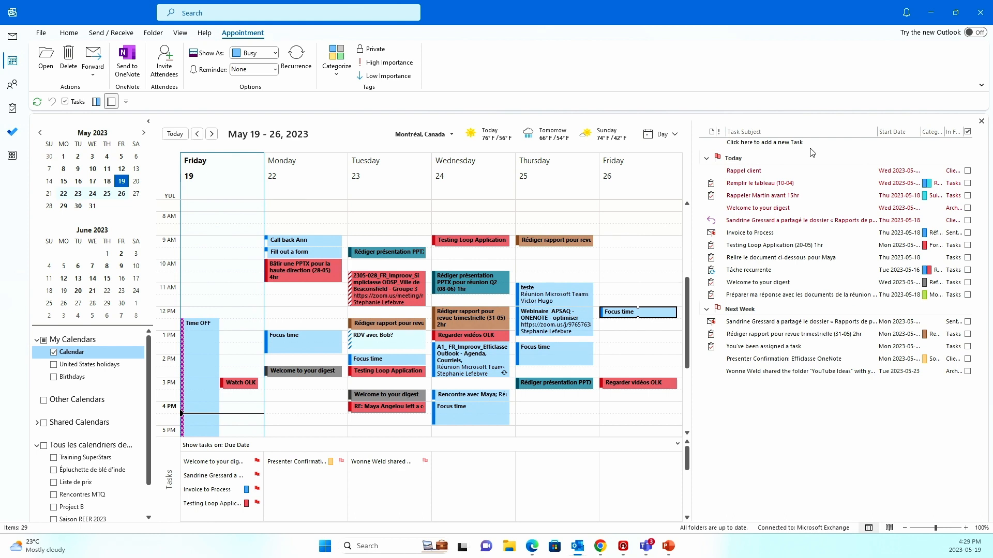
- Move the Friday, May 26 "Focus time" appointment to 1:30 PM on the same day
left_click(619, 339)
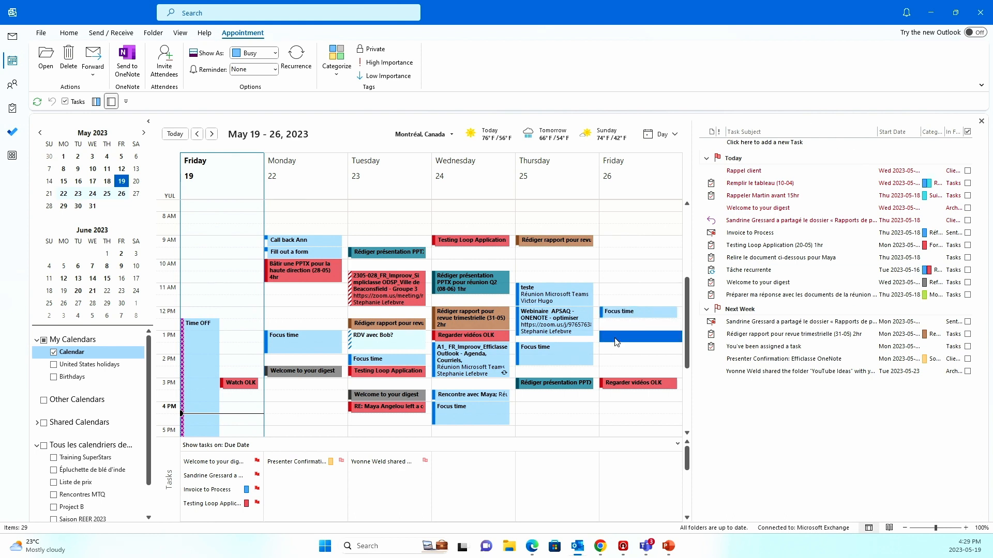
left_click_drag(615, 317, 617, 344)
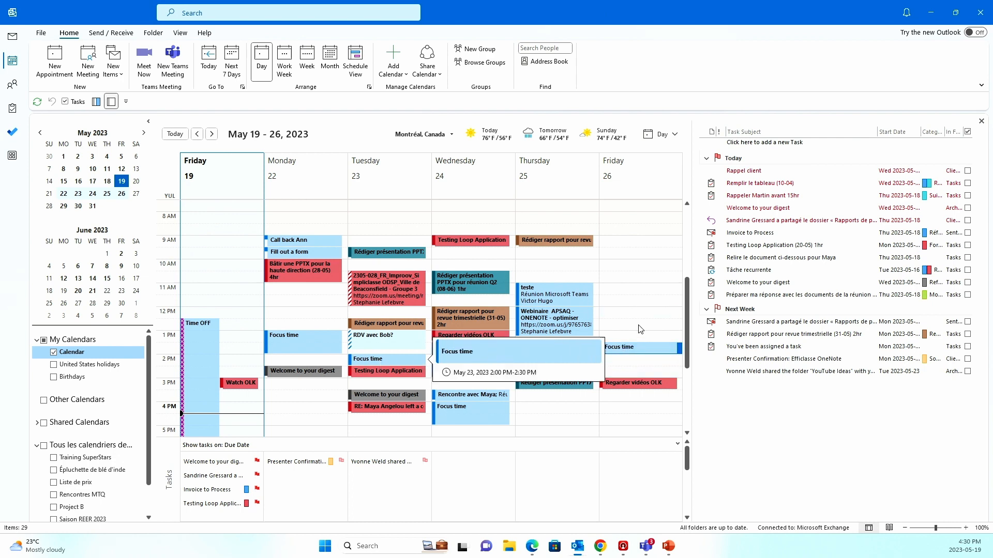
mouse_move(386, 380)
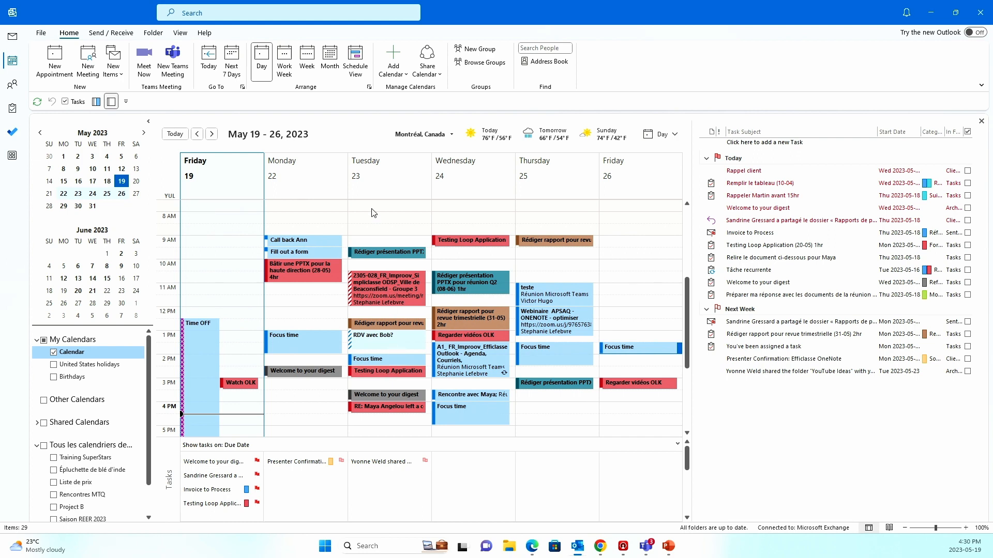
- Advance to May 27 - June 3, 2023 and overlay Maya Angelou's shared calendar on the main calendar
left_click(213, 135)
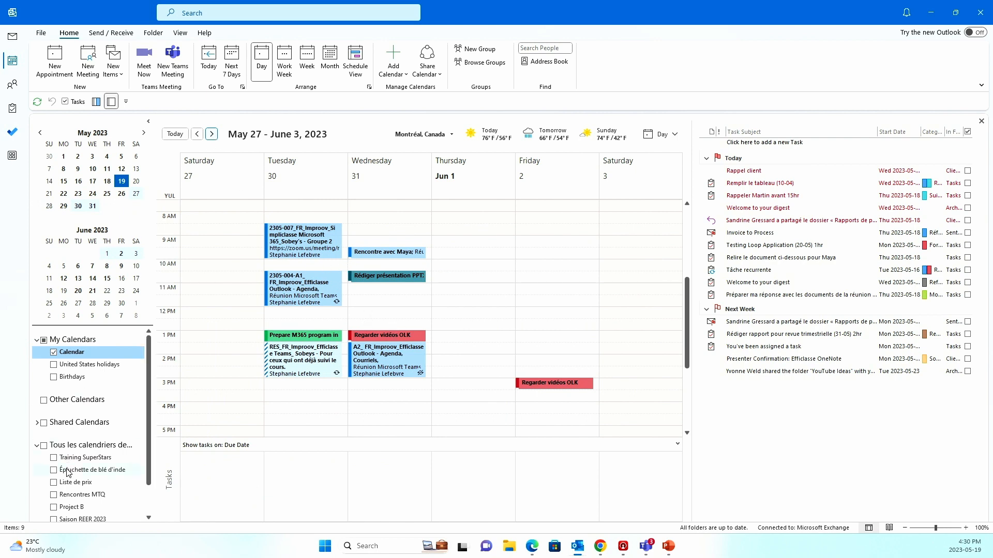
scroll(68, 468, "down", 2)
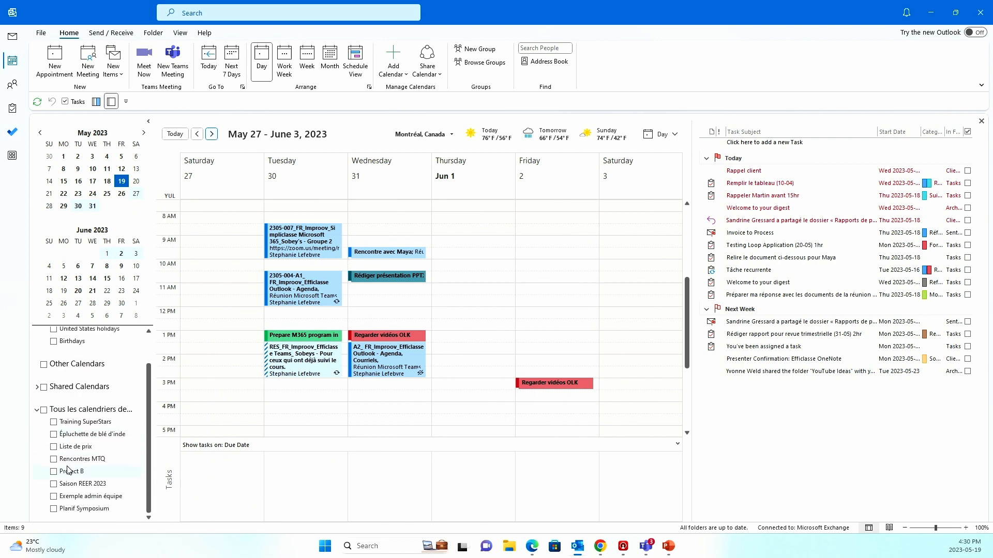
left_click(37, 388)
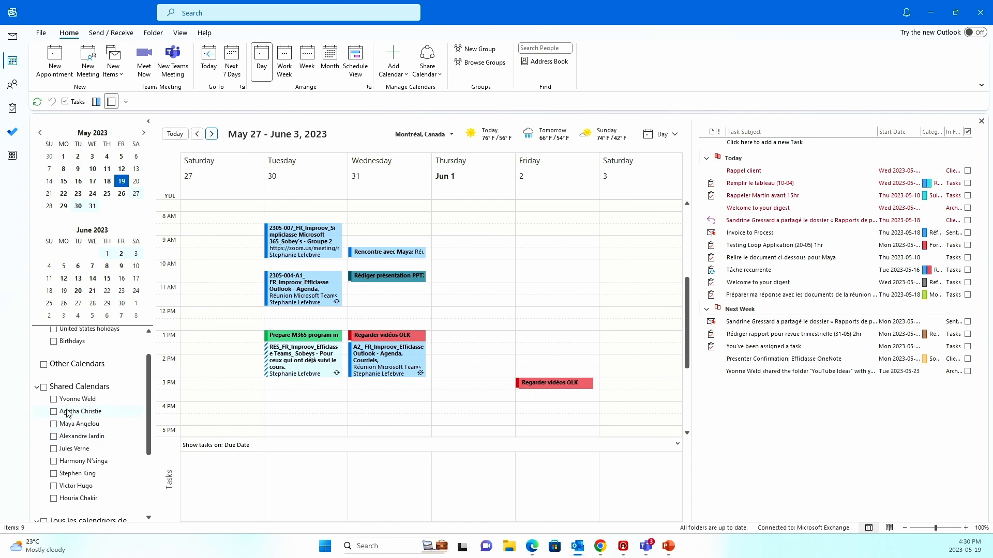
left_click(54, 424)
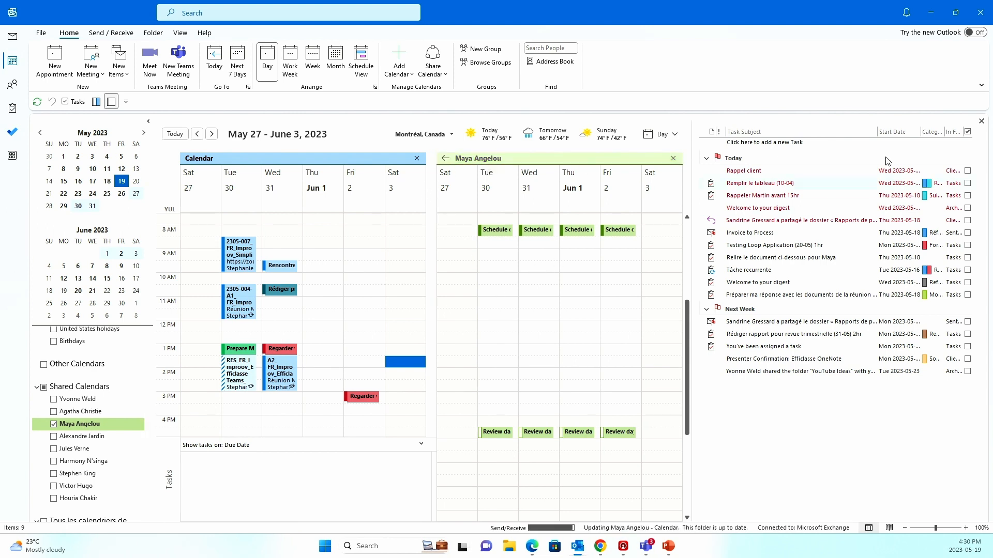
left_click(445, 162)
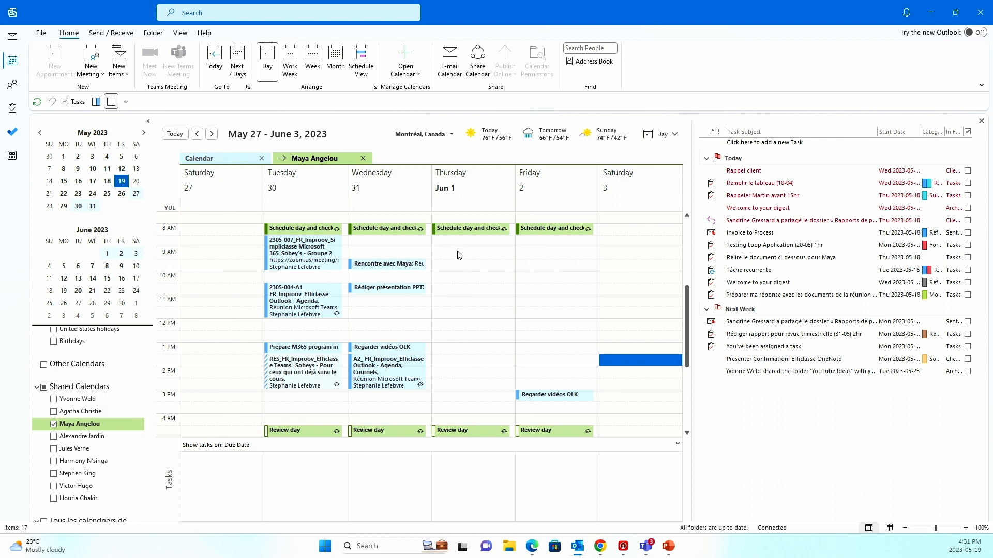
- Start a meeting request with Maya Angelou for Thursday, June 1, 2023, 9:00 AM to 9:50 AM, and discard it without saving
left_click_drag(458, 255, 460, 270)
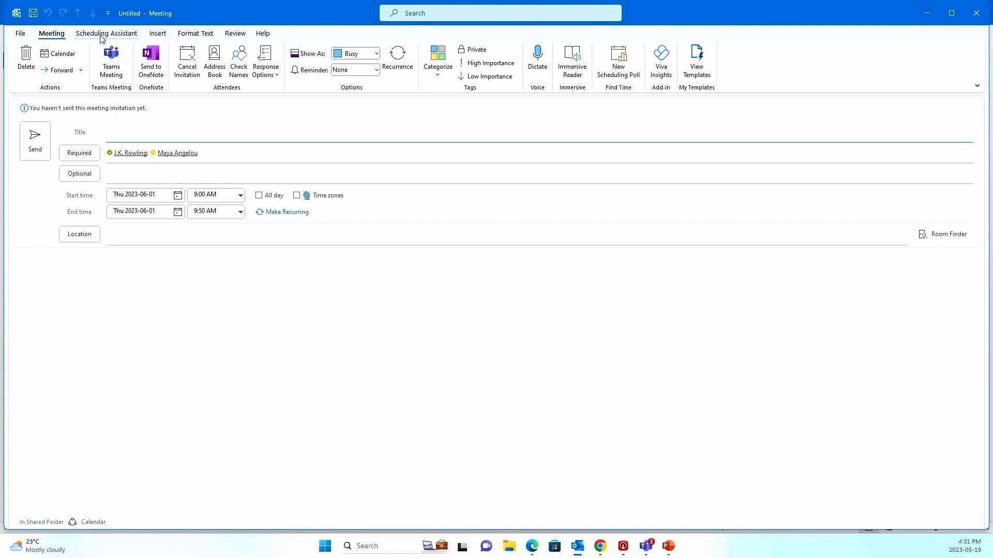
left_click(972, 12)
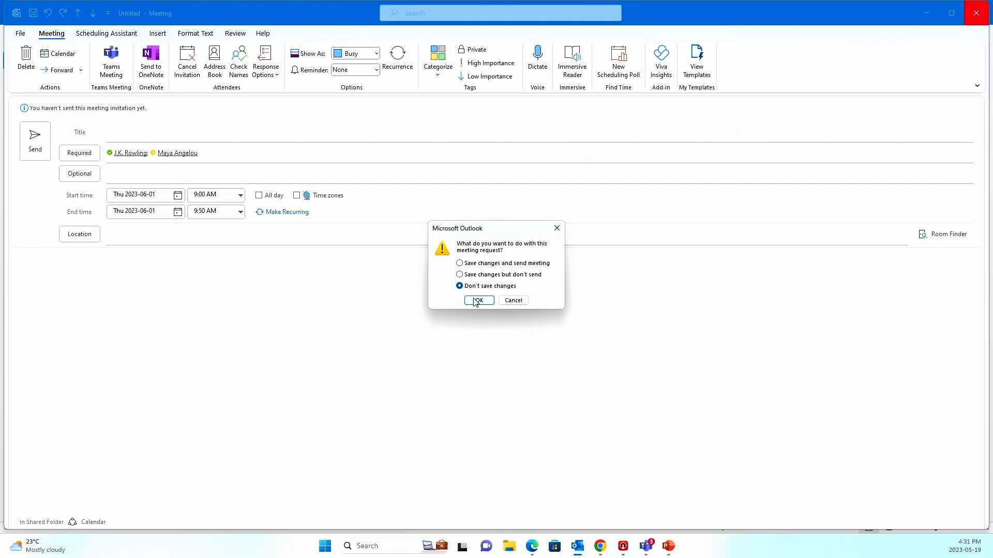
left_click(475, 301)
left_click(471, 278)
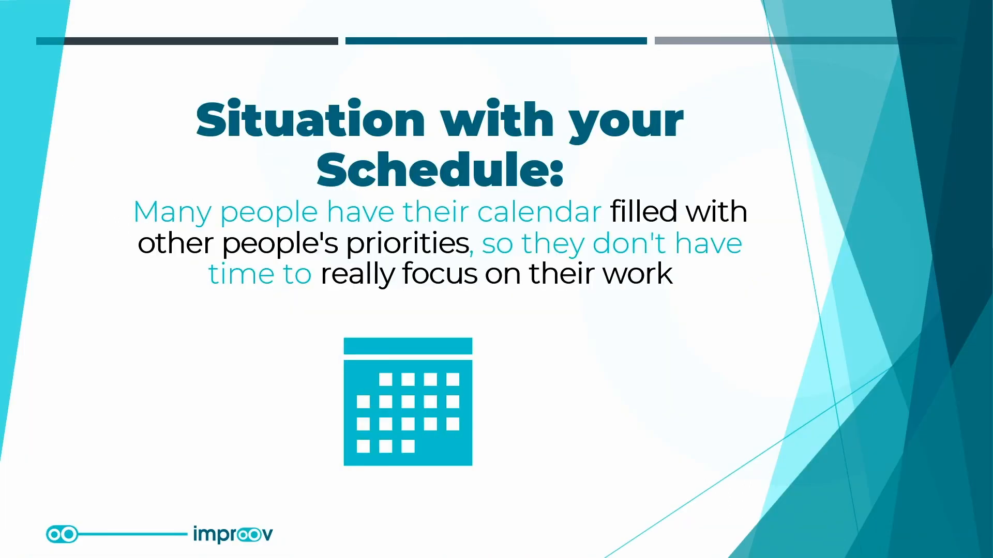
left_click(846, 401)
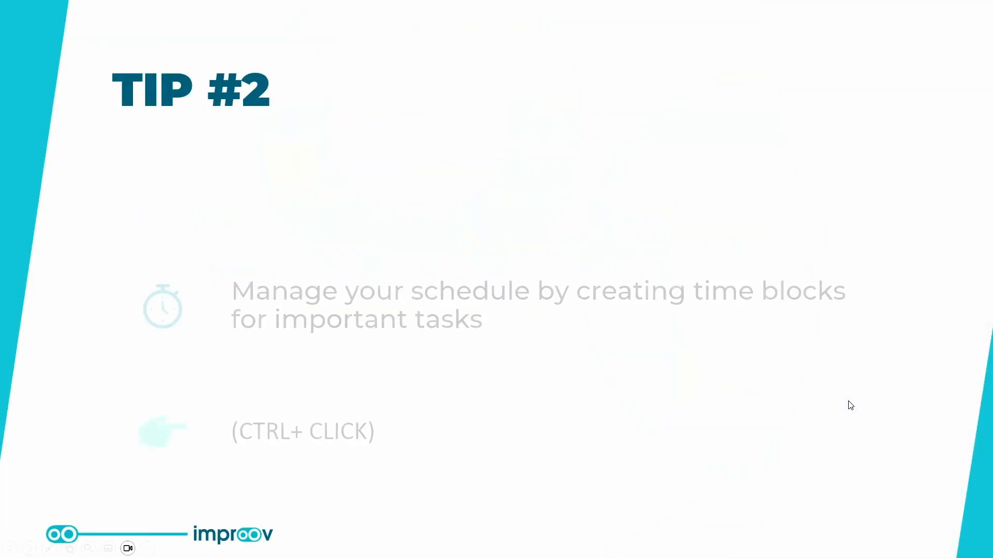
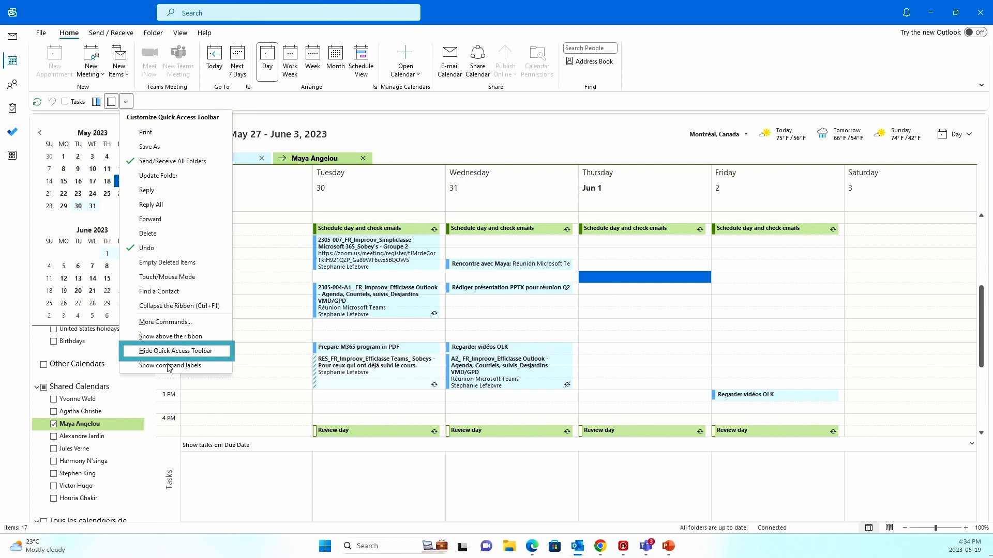
- Show the Quick Access Toolbar above the ribbon and return it to its place below the ribbon
left_click(161, 337)
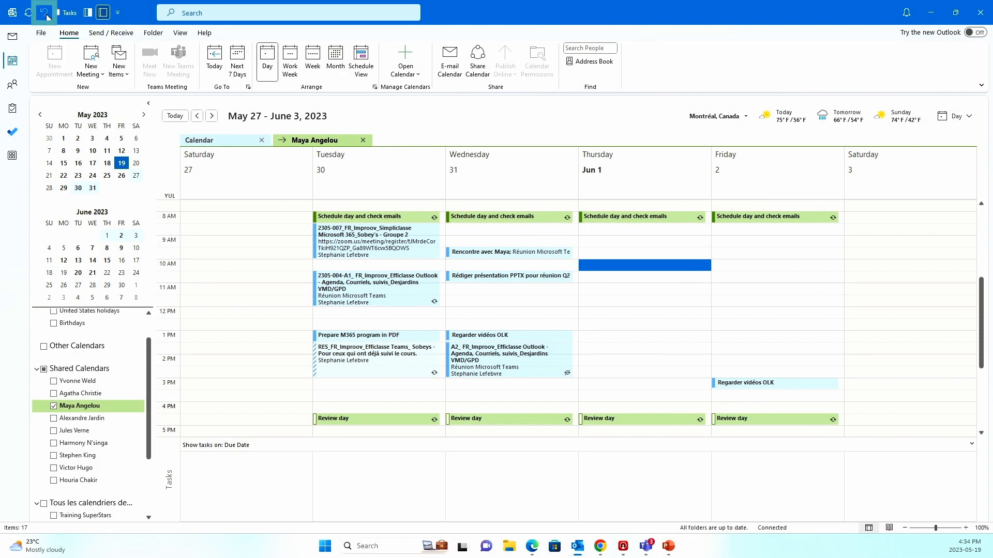
left_click(118, 15)
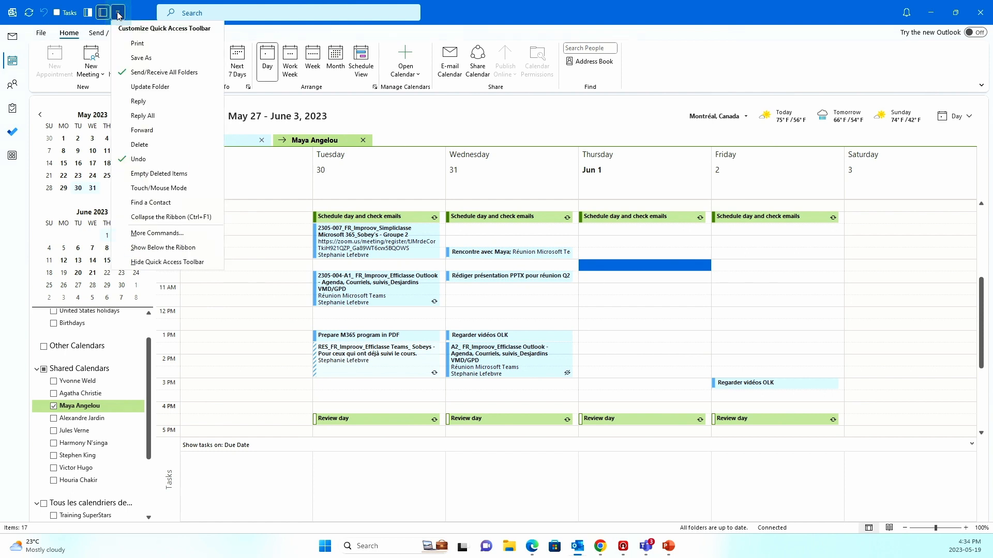
left_click(155, 248)
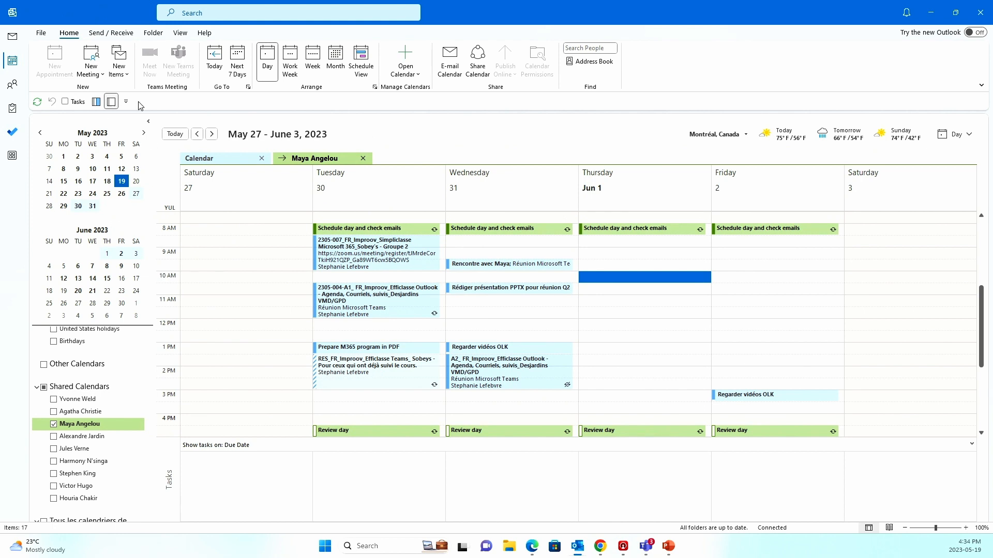
- Remove the two Reading Pane commands and the Tasks command from the Quick Access Toolbar
right_click(112, 103)
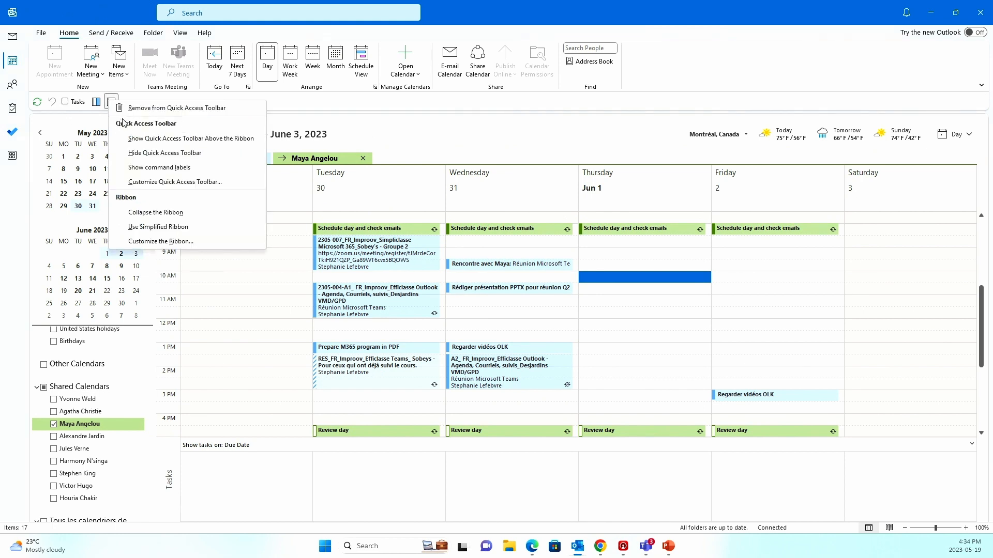
left_click(125, 109)
right_click(95, 103)
left_click(109, 110)
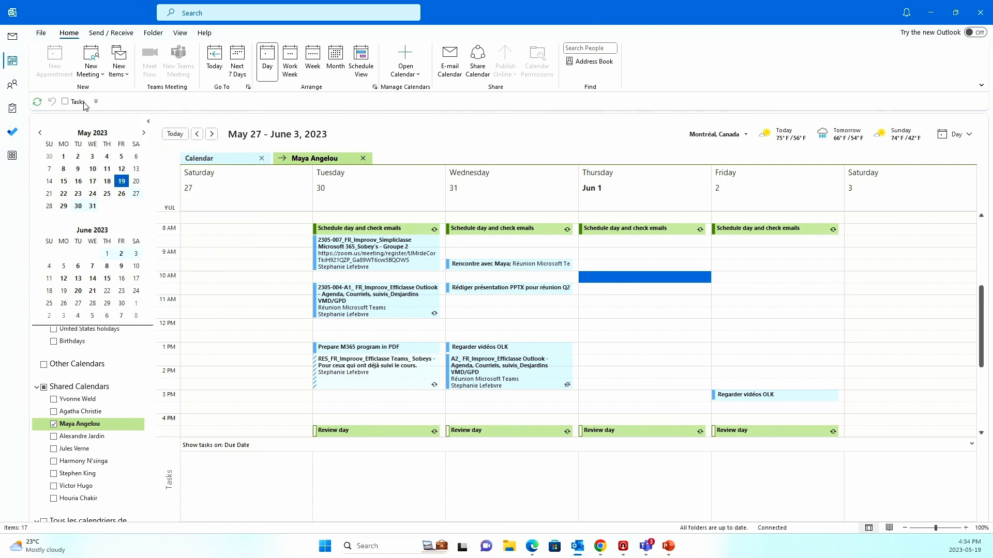
right_click(79, 102)
left_click(87, 110)
- Add the To-Do Bar's Tasks option to the Quick Access Toolbar
left_click(181, 33)
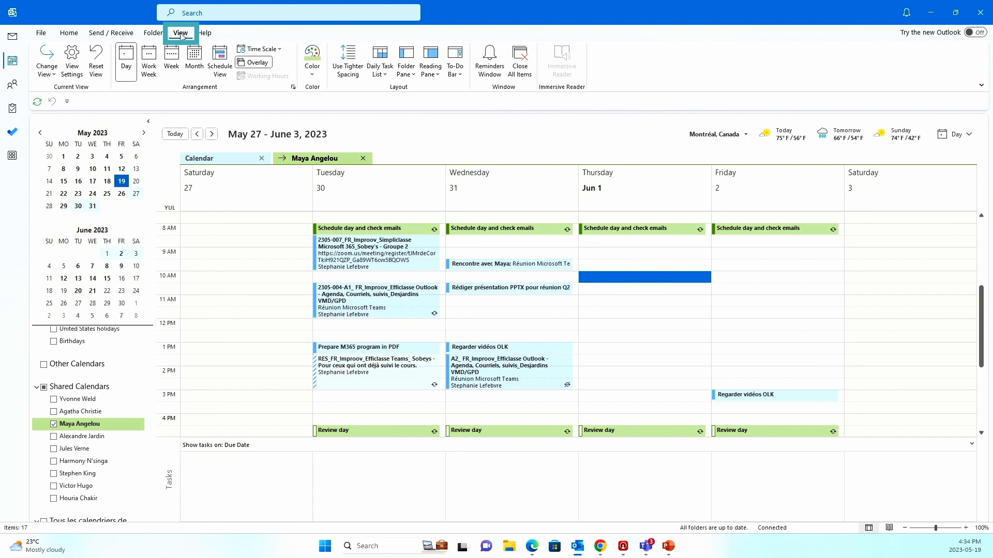
left_click(453, 71)
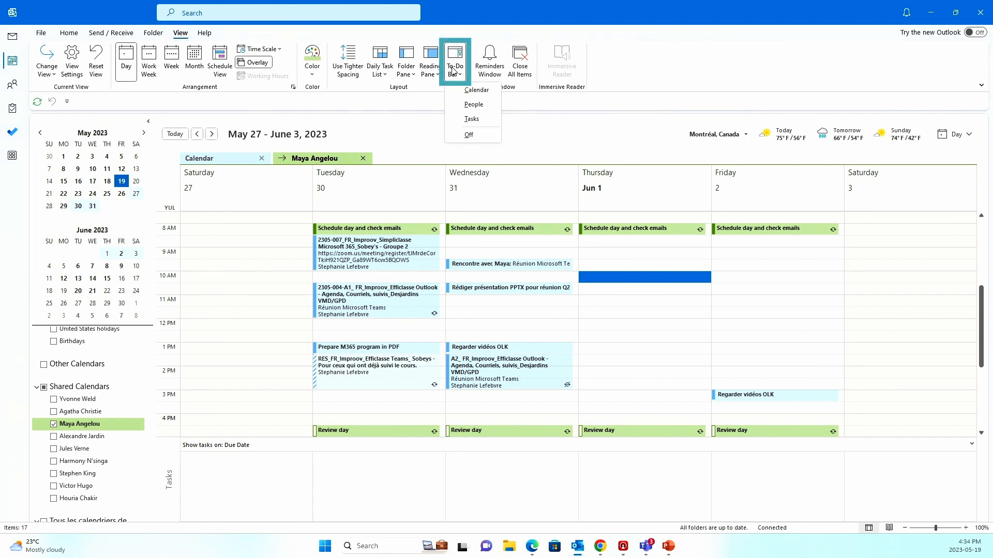
right_click(476, 122)
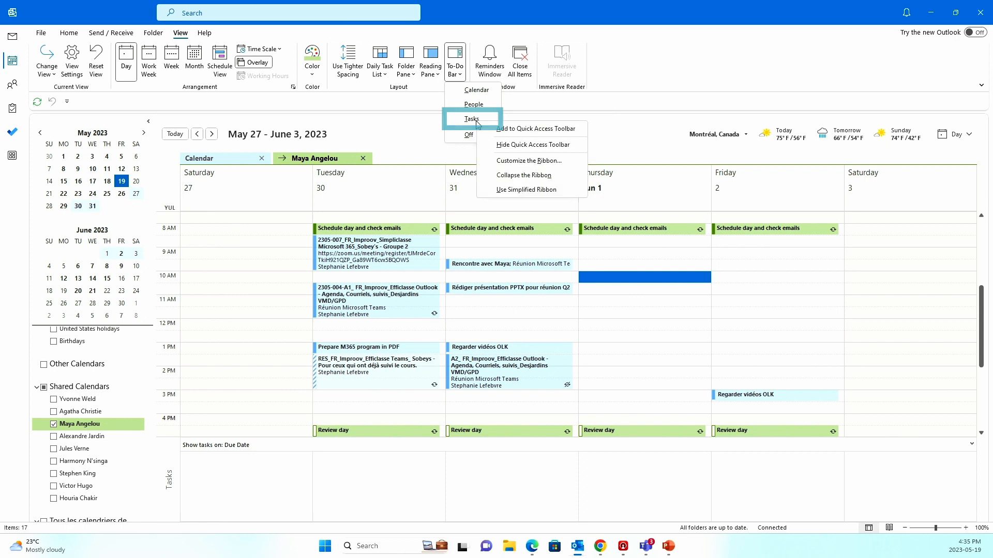
left_click(514, 129)
- Show and hide the task list beside the calendar twice using the newly added Tasks shortcut
left_click(66, 105)
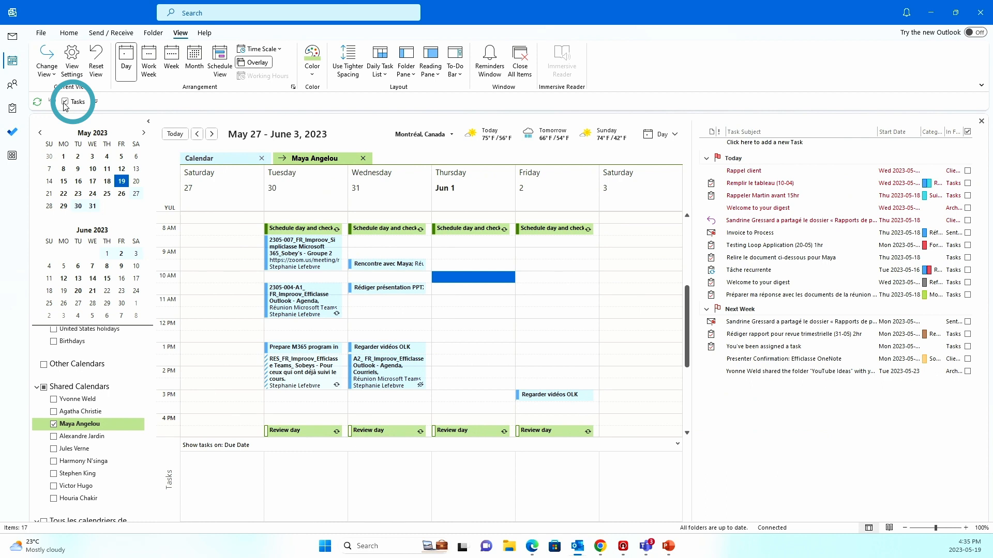
left_click(65, 103)
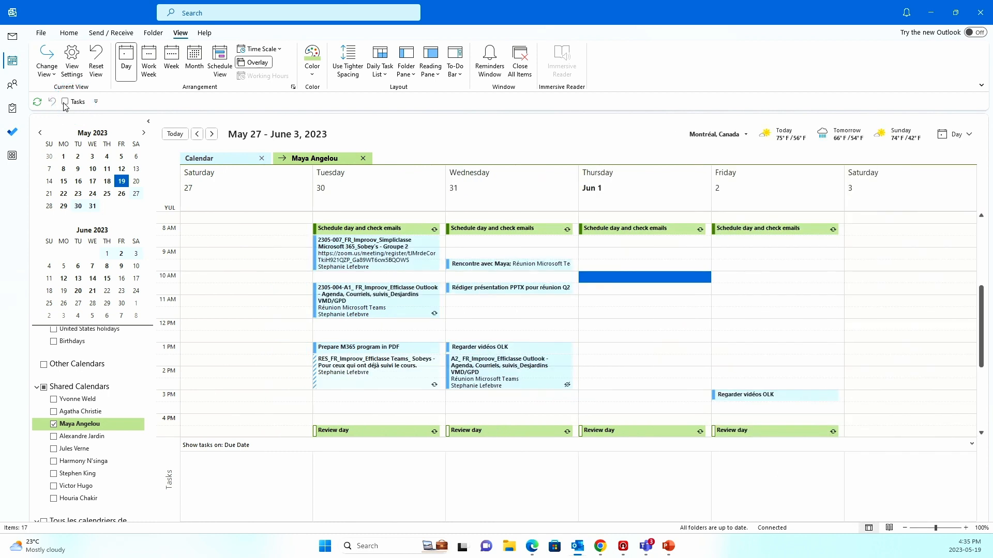
left_click(64, 103)
left_click(65, 103)
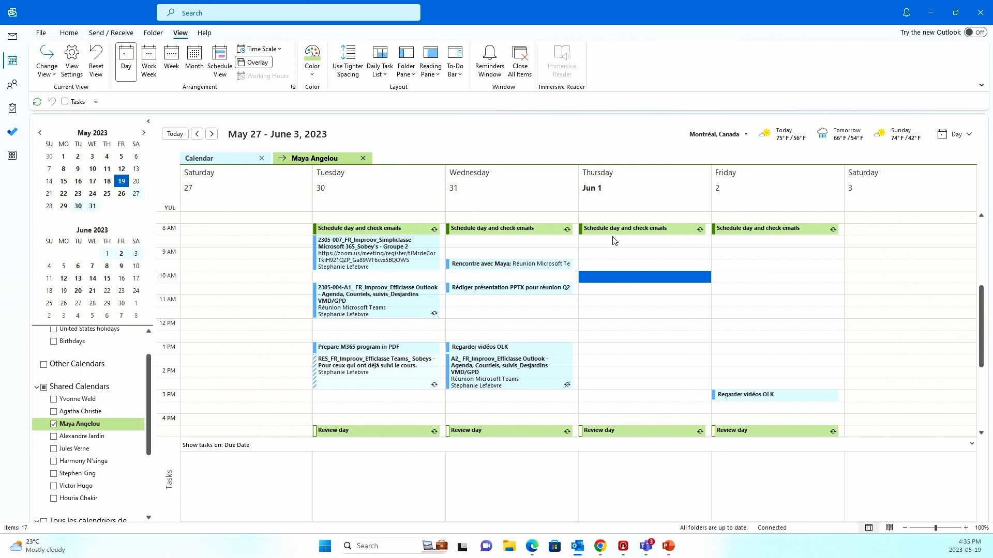
- Switch to the mail inbox and display the To-Do Bar's task list beside the messages
left_click(13, 36)
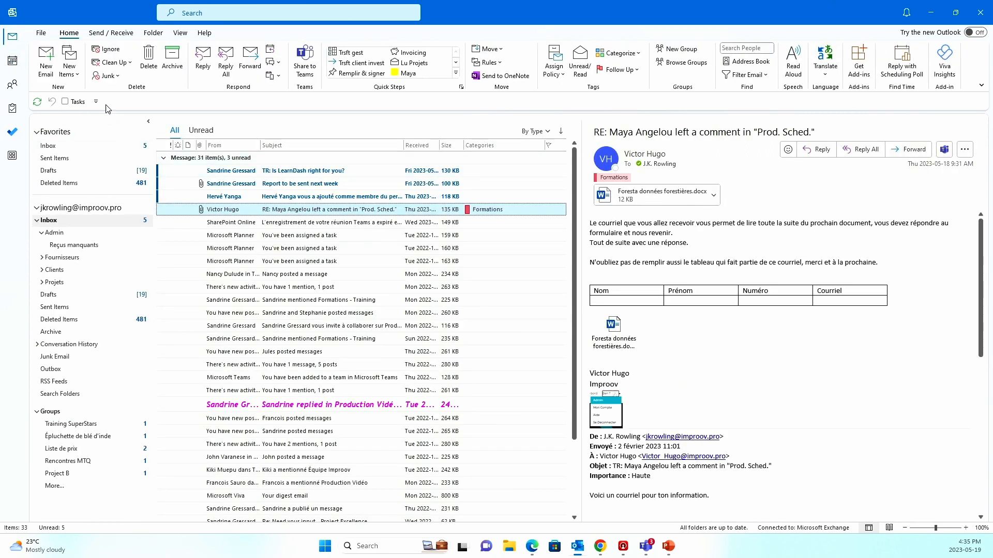
left_click(66, 103)
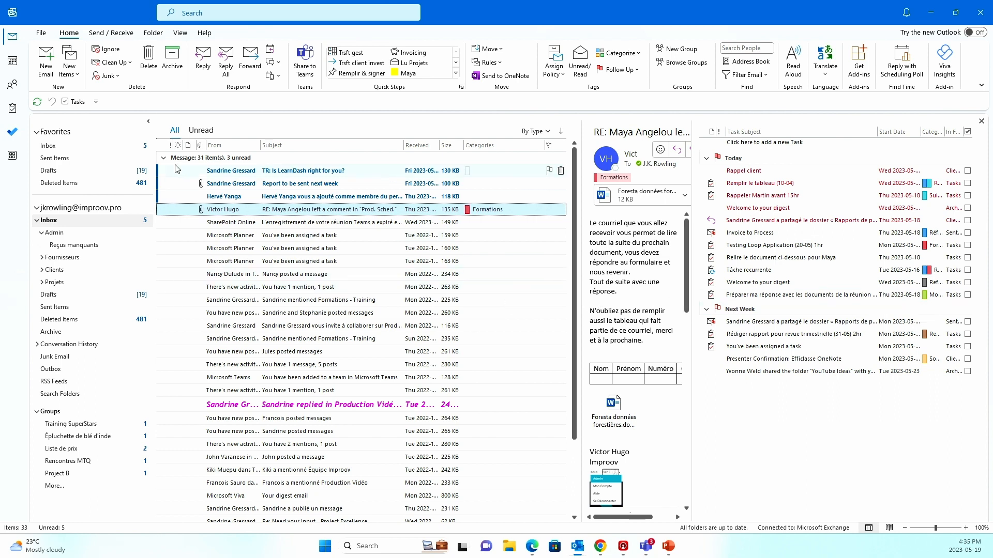
- Add the Reading Pane's Right and Off options to the Quick Access Toolbar
left_click(181, 33)
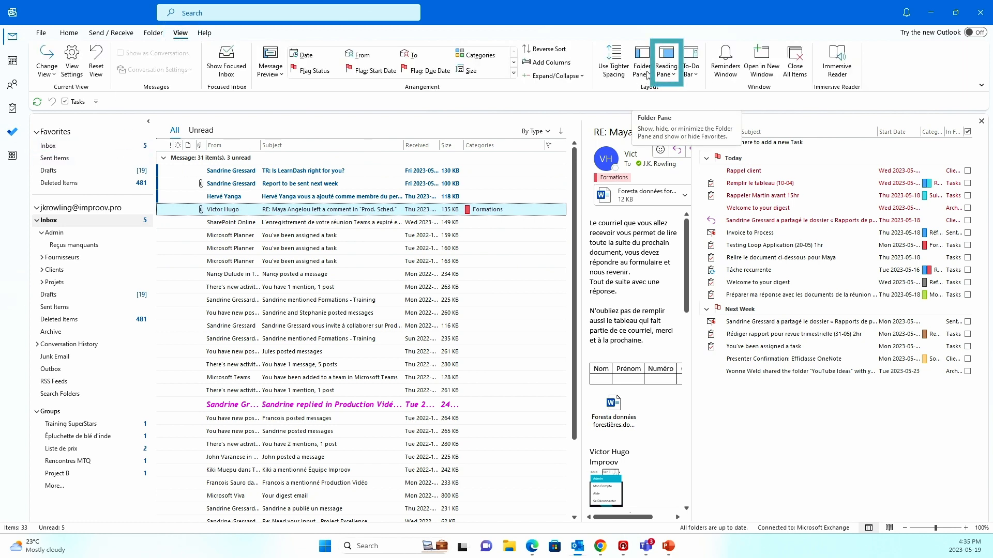
left_click(670, 73)
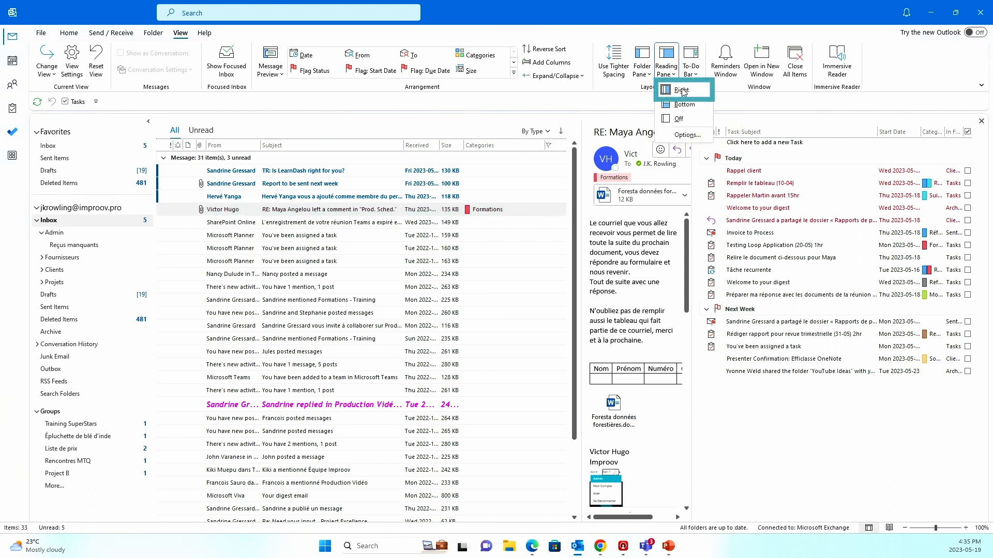
right_click(683, 92)
left_click(716, 97)
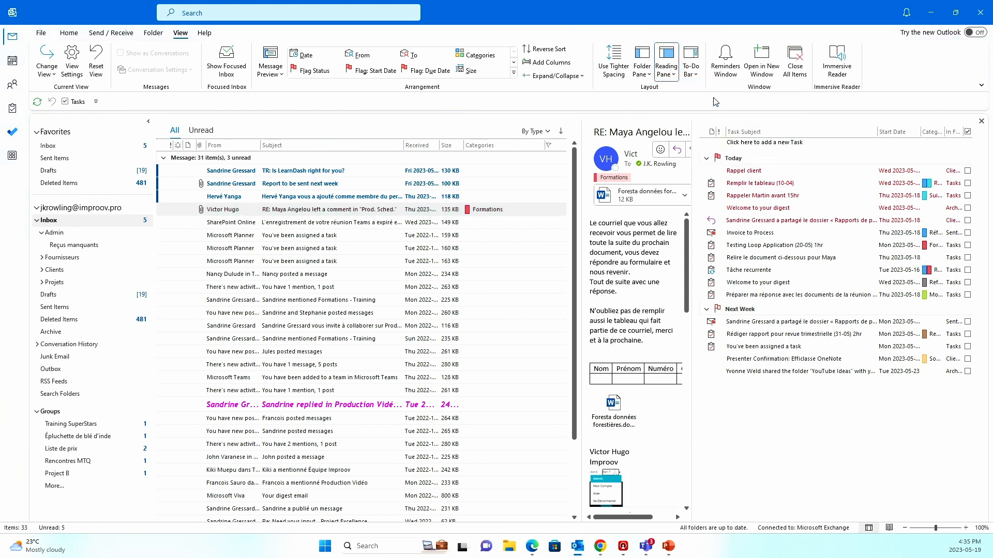
left_click(667, 72)
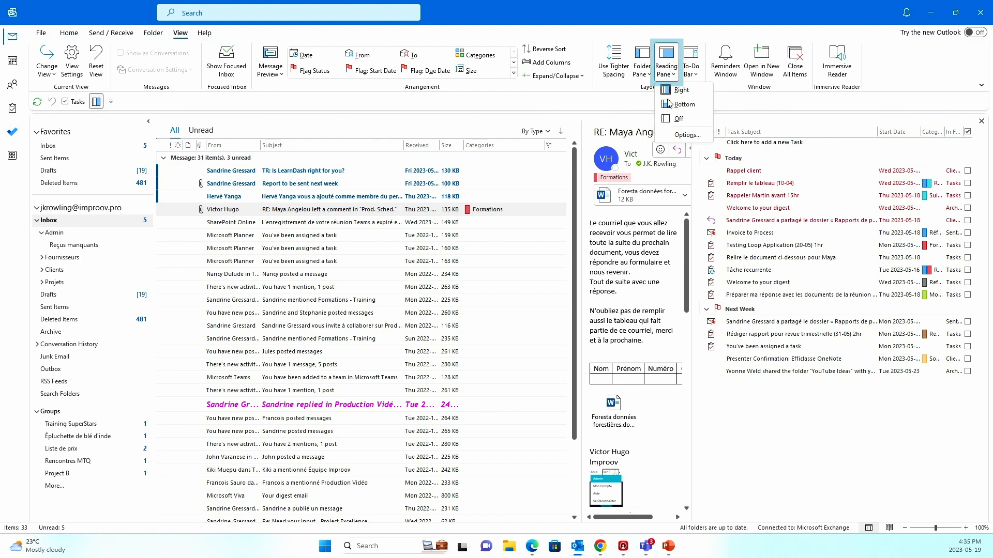
right_click(671, 123)
left_click(696, 127)
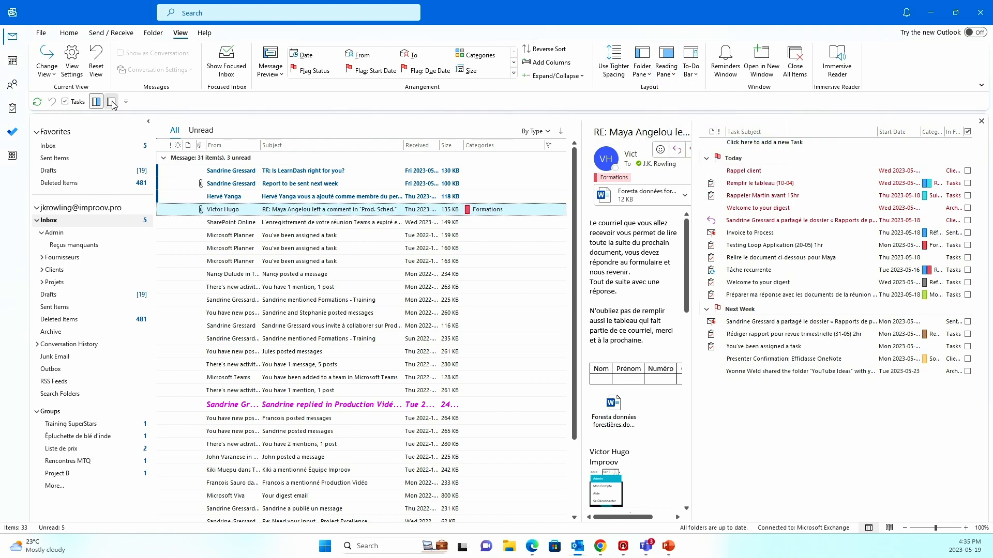
- Turn off the inbox's reading pane, hide the task list, and bring the reading pane back on the right
left_click(112, 102)
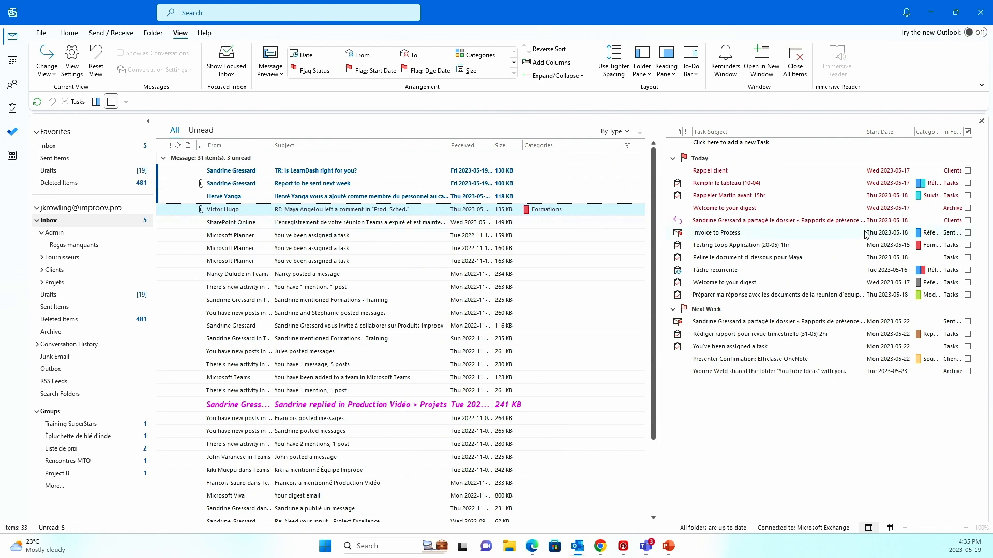
left_click(65, 102)
left_click(96, 102)
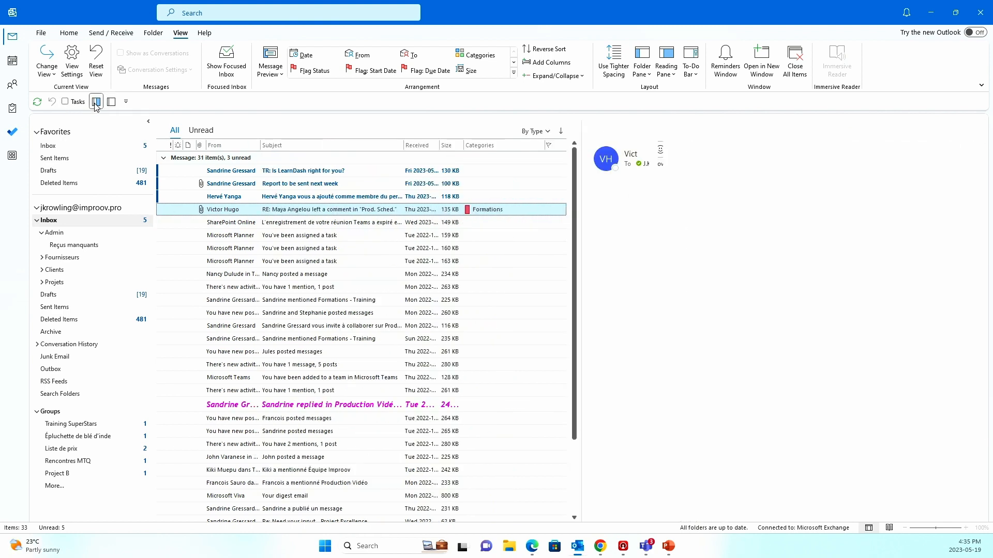
- Return to the calendar and display the To-Do Bar's task list beside it
left_click(12, 67)
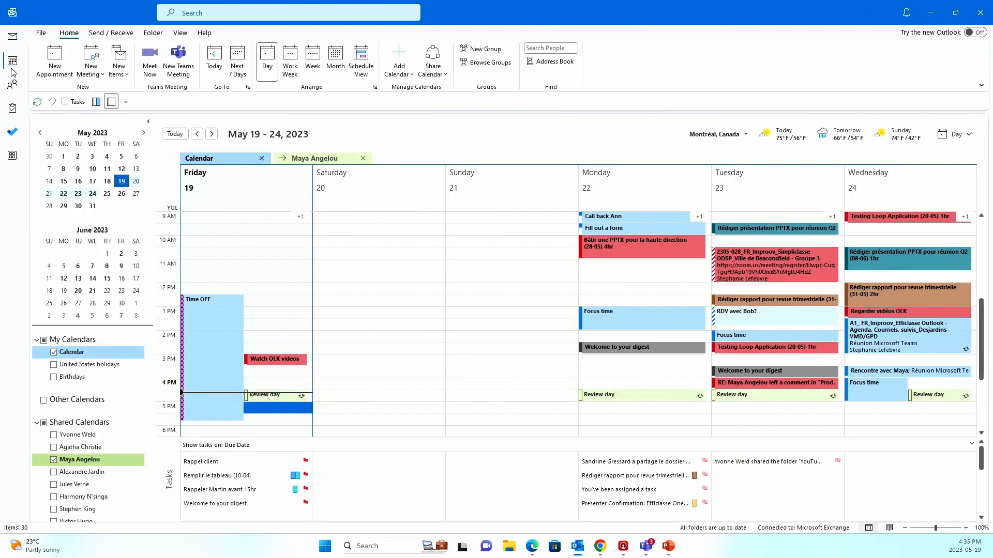
left_click(65, 102)
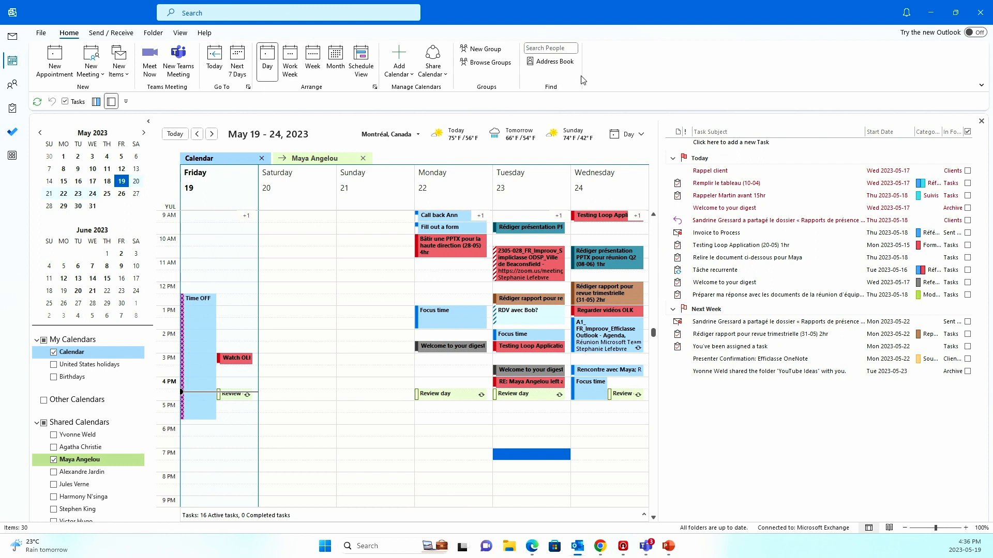
left_click(744, 257)
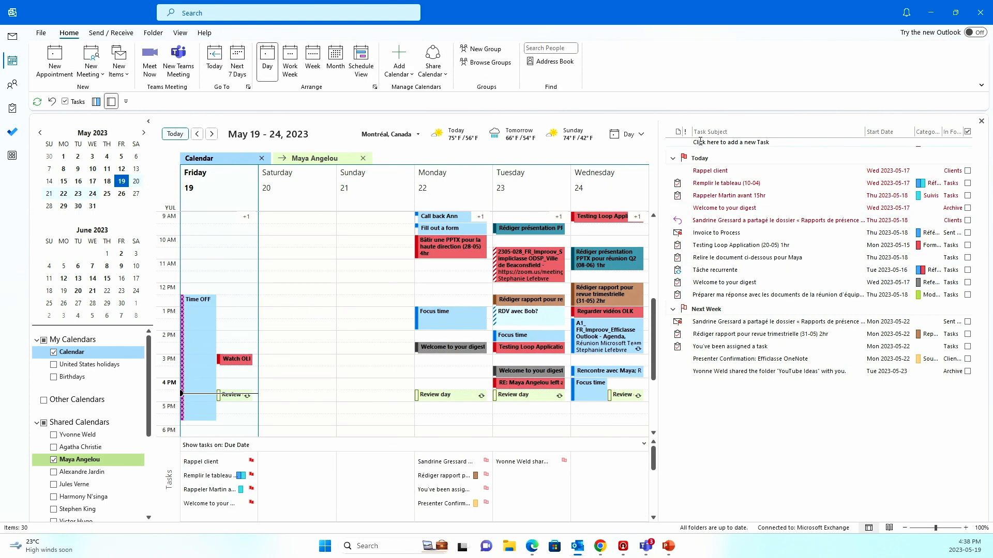
- Enter a new task in the task list for calling a contact next Tuesday for a quote update
left_click(700, 141)
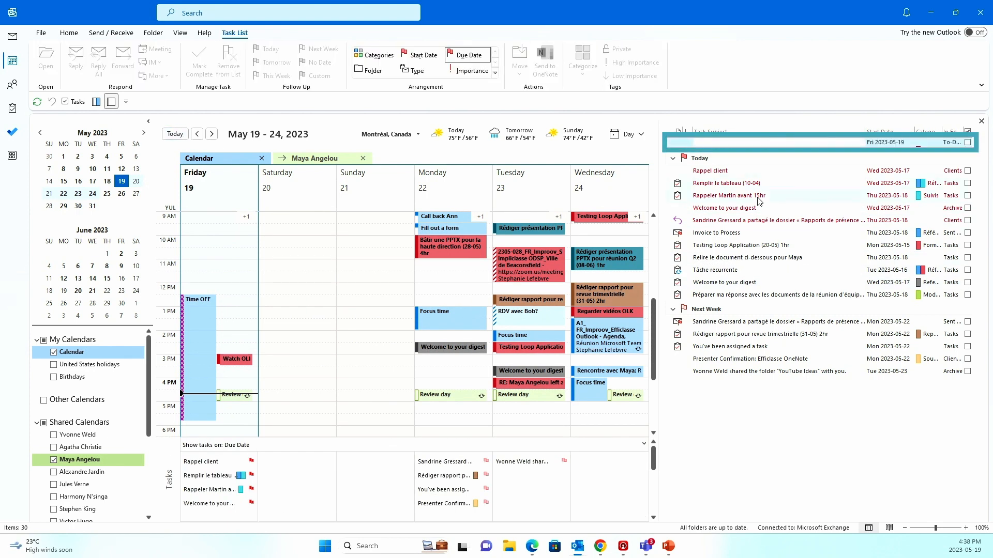
type("C")
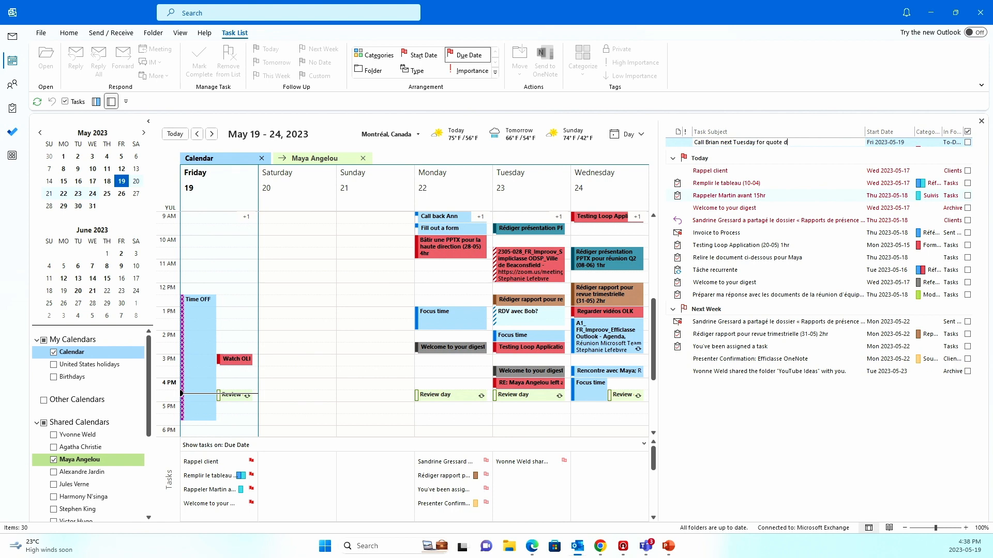
key("Tab")
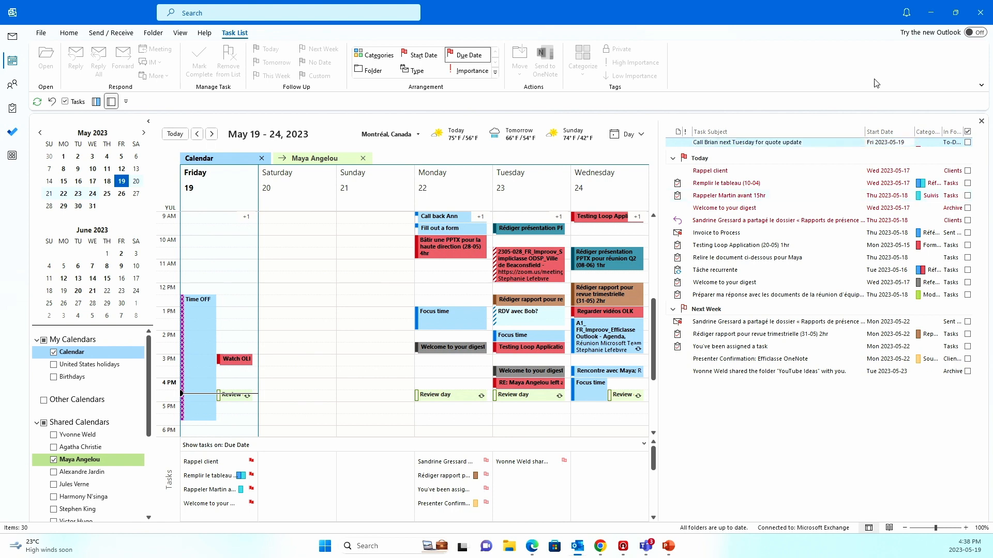
- Set the new task's start date to Tuesday, May 23, 2023, and assign it the Marketing category
left_click(918, 143)
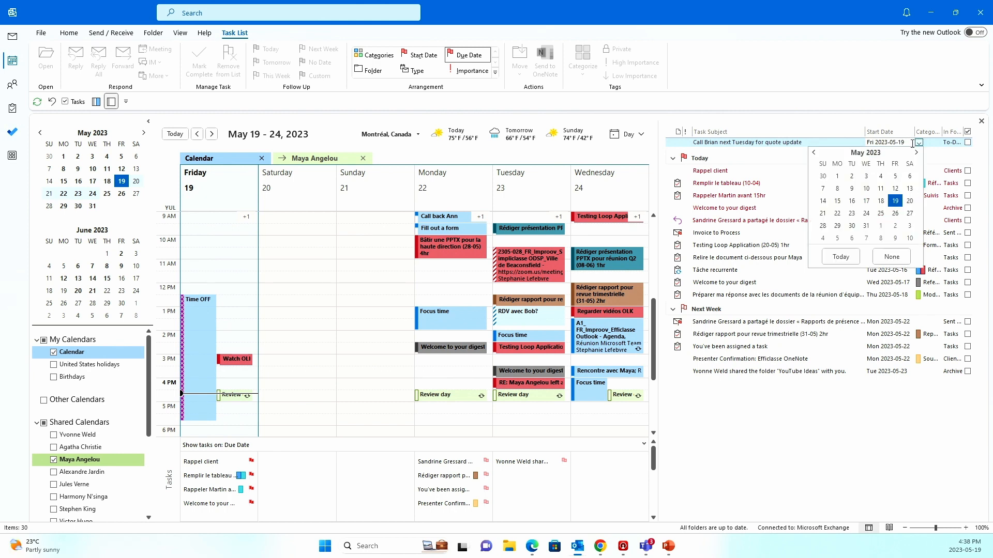
left_click(853, 214)
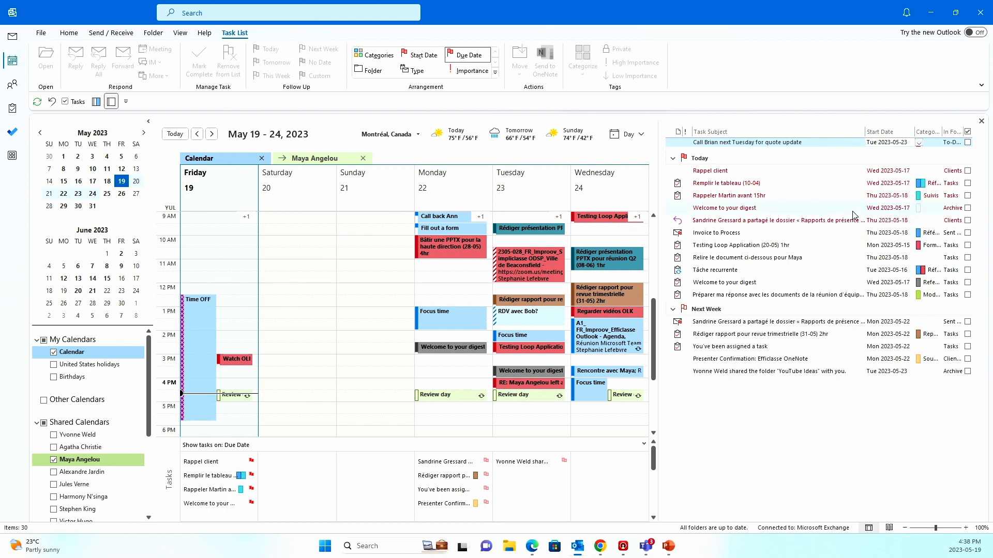
right_click(927, 145)
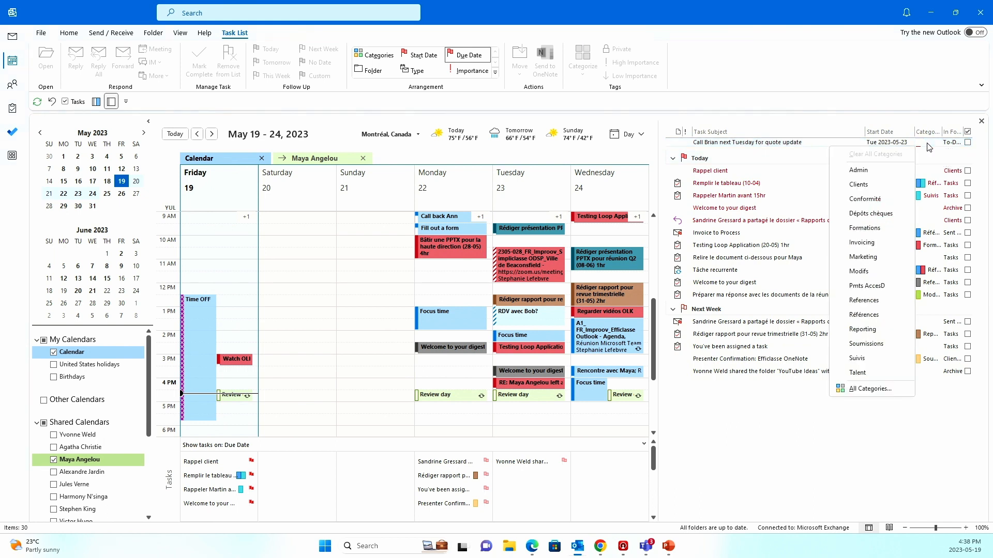
left_click(863, 258)
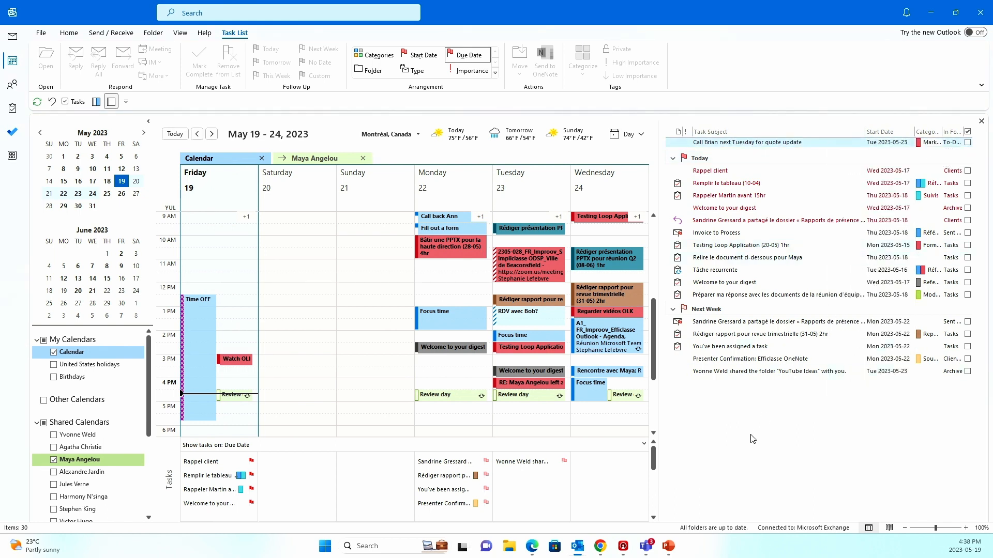
- Finish adding the new task, and show the week of May 22 to 26, 2023 in the calendar's Work Week view
left_click(750, 422)
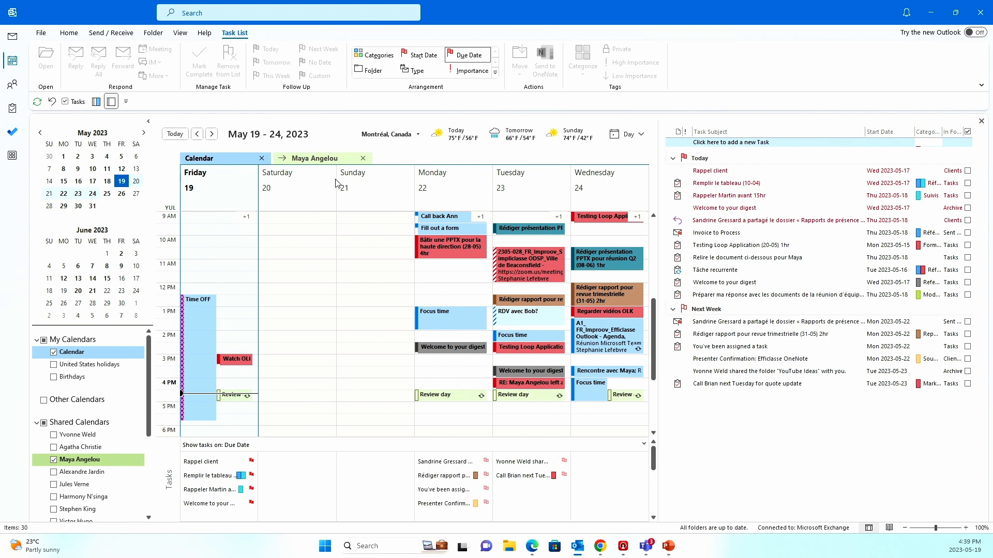
left_click(644, 136)
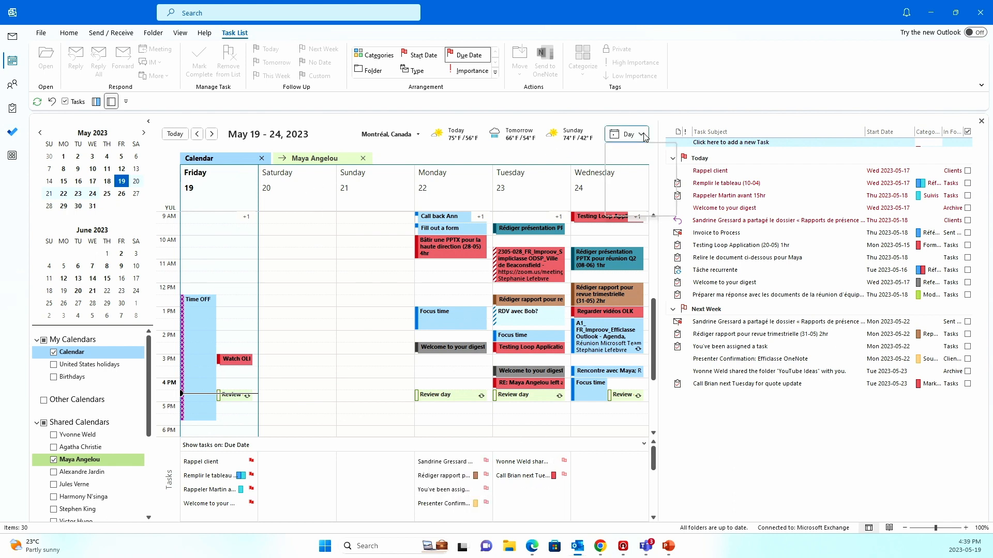
left_click(640, 165)
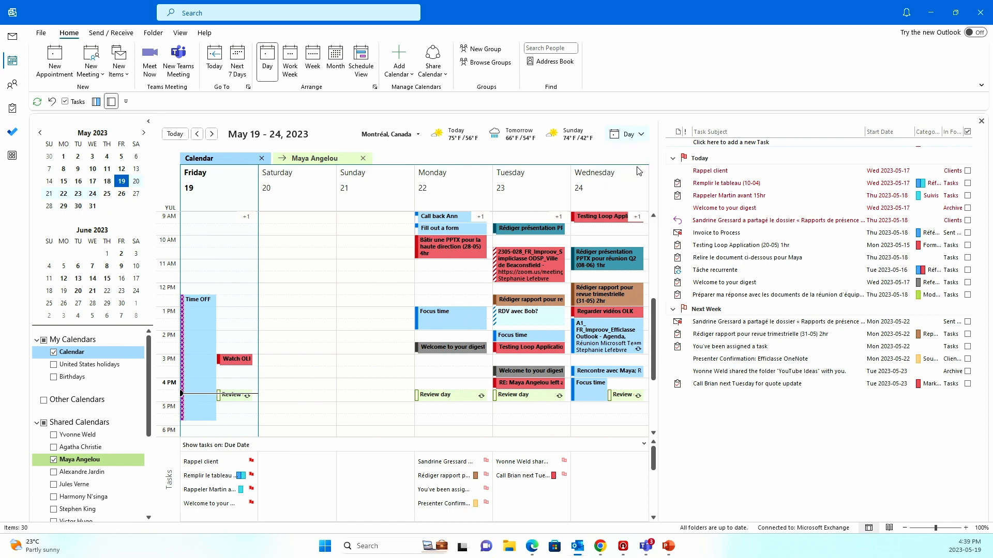
left_click(212, 135)
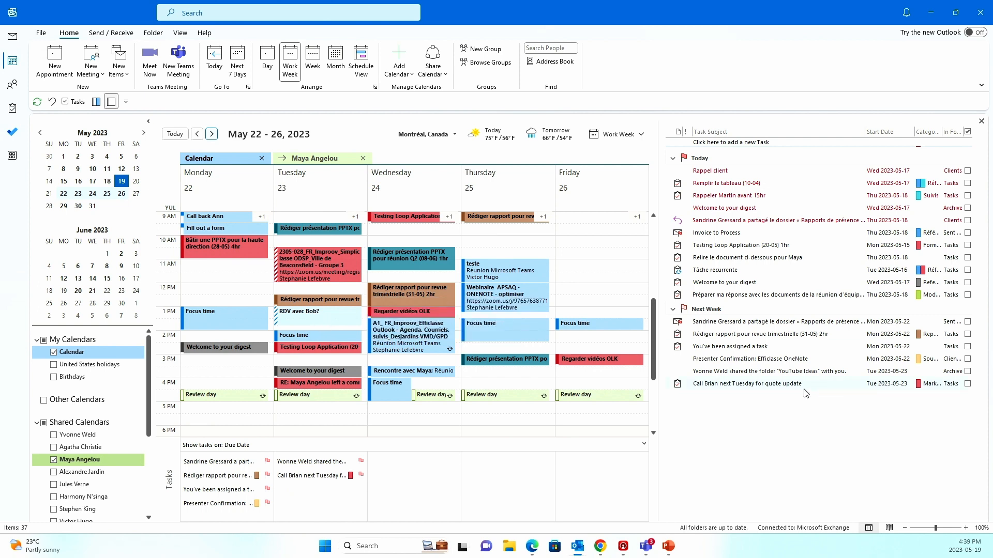
- Reschedule the quote update call task to Monday, May 22, in the daily task list below the calendar
left_click(322, 479)
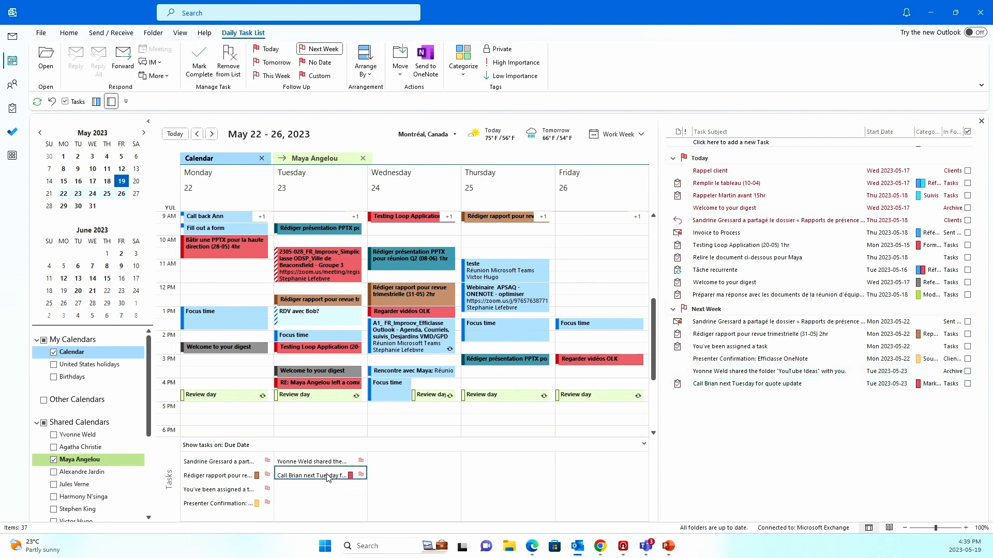
left_click_drag(327, 477, 219, 502)
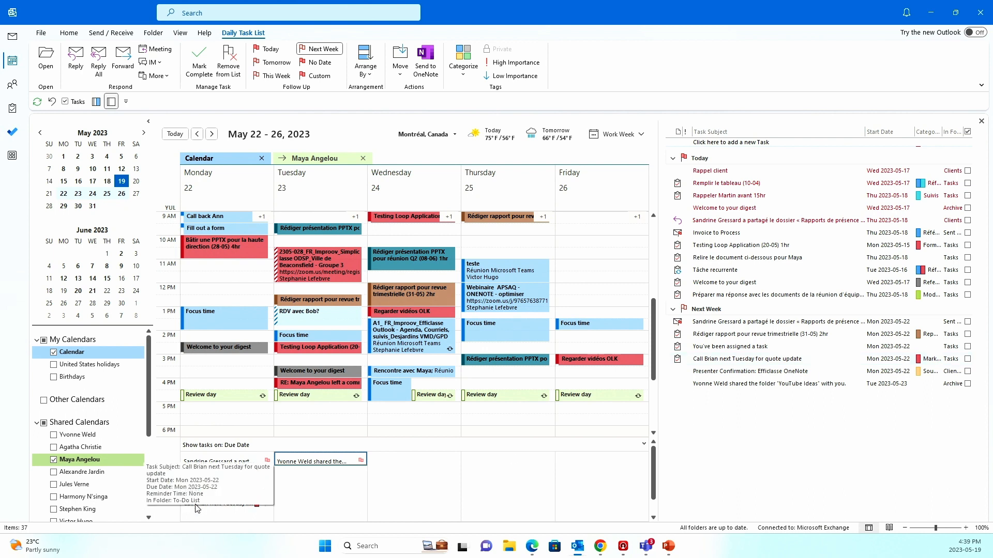
- Move the quote update call task back to Tuesday, May 23, and minimize the daily task list
left_click(210, 506)
left_click_drag(321, 487, 322, 486)
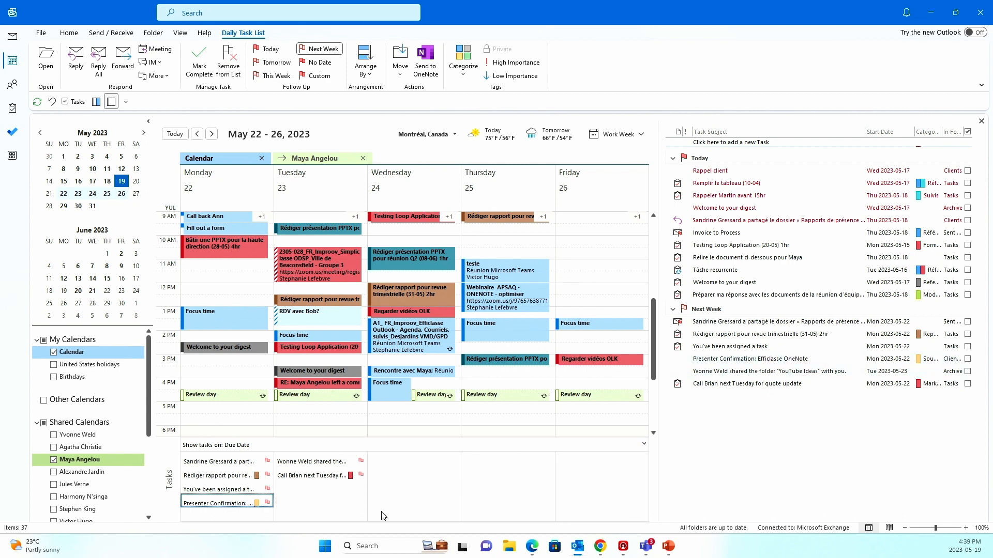
left_click(644, 444)
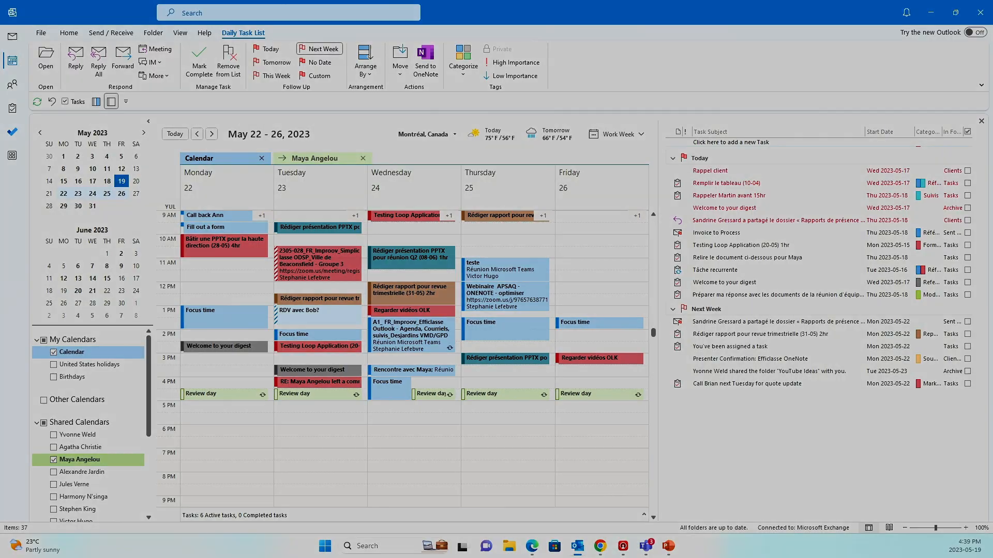